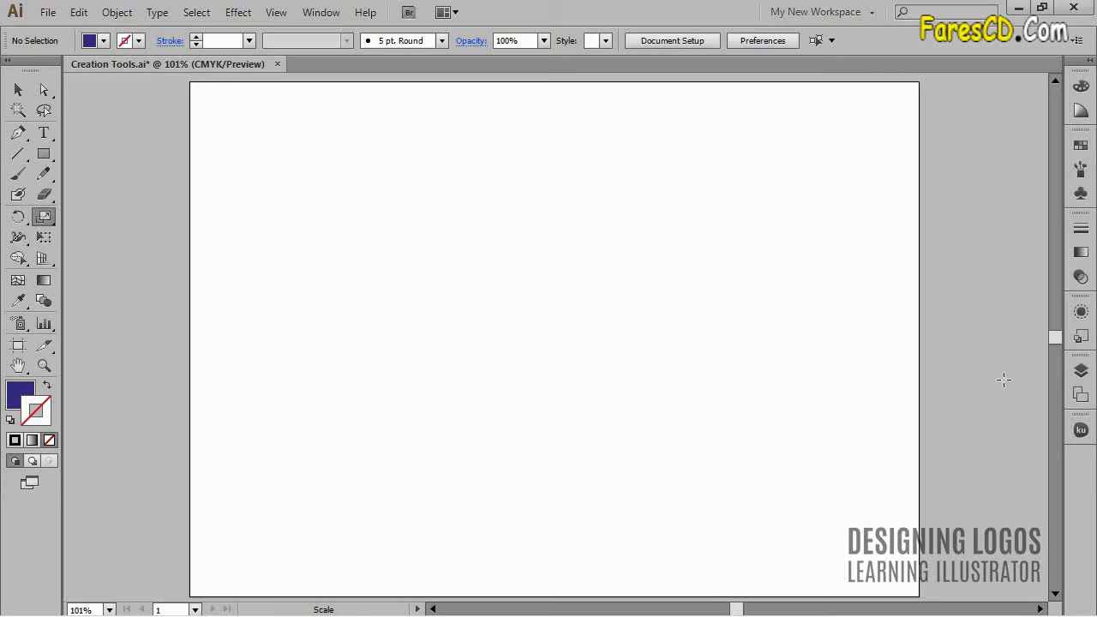
Make the hidden star, circle and square paths of Layer 1 visible on the artboard.
left_click(1081, 370)
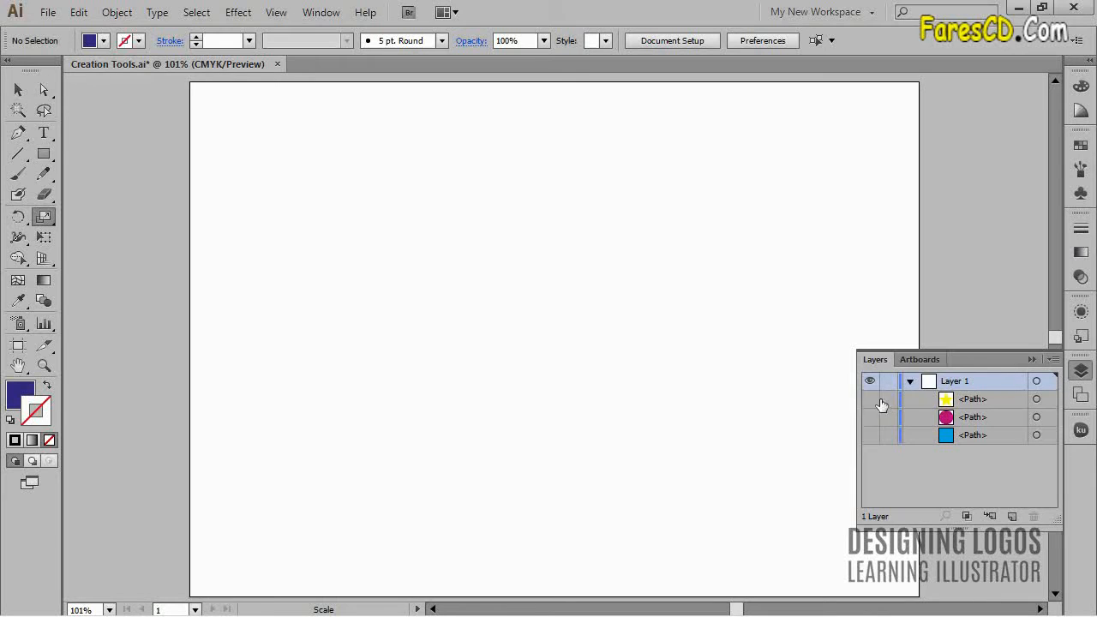
left_click(870, 435)
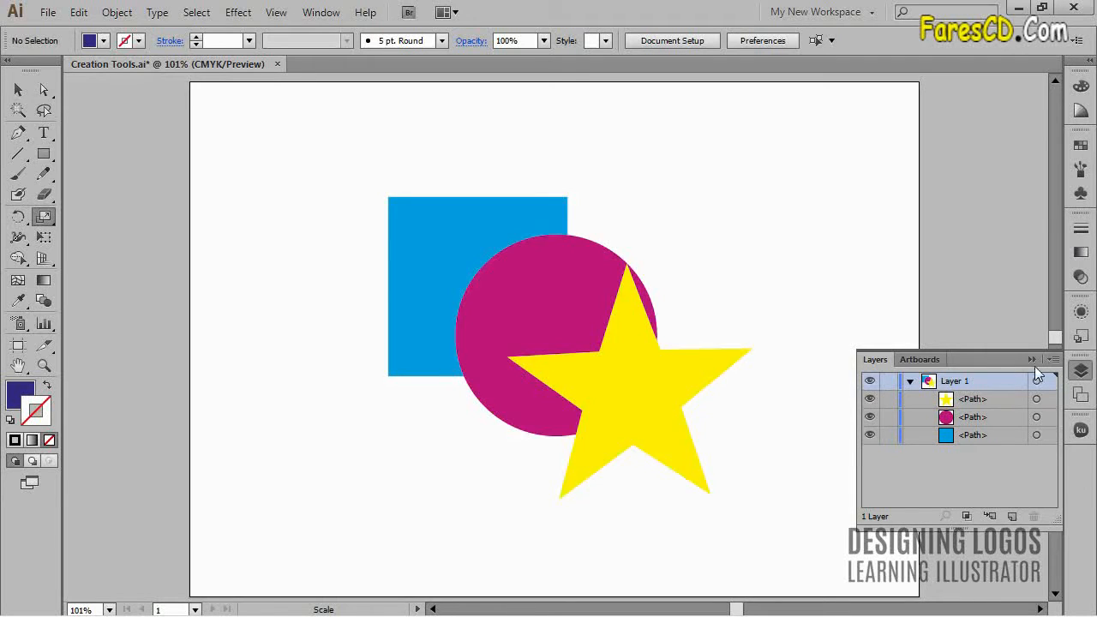
left_click(1033, 359)
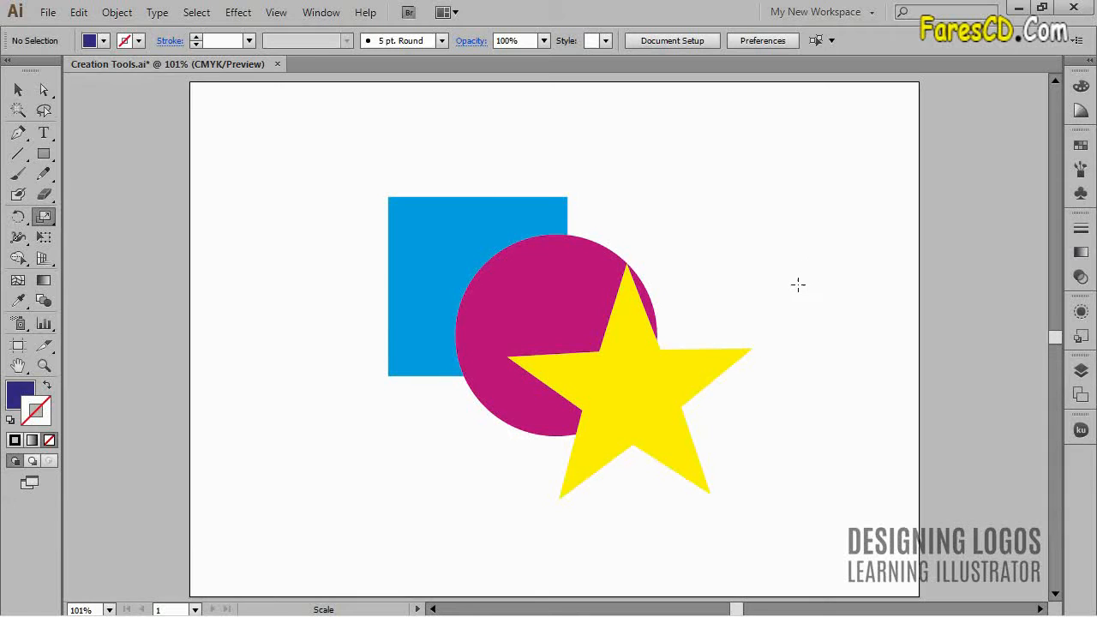
Copy the yellow star and paste the copy in front of it.
left_click(701, 378, "ctrl")
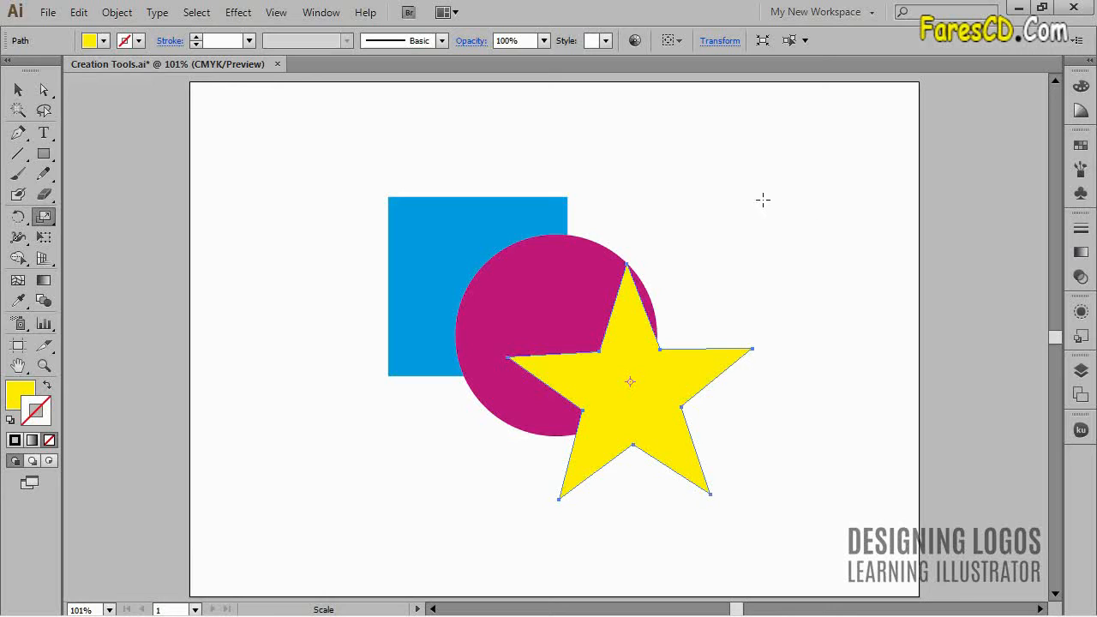
left_click(78, 13)
left_click(98, 98)
left_click(79, 13)
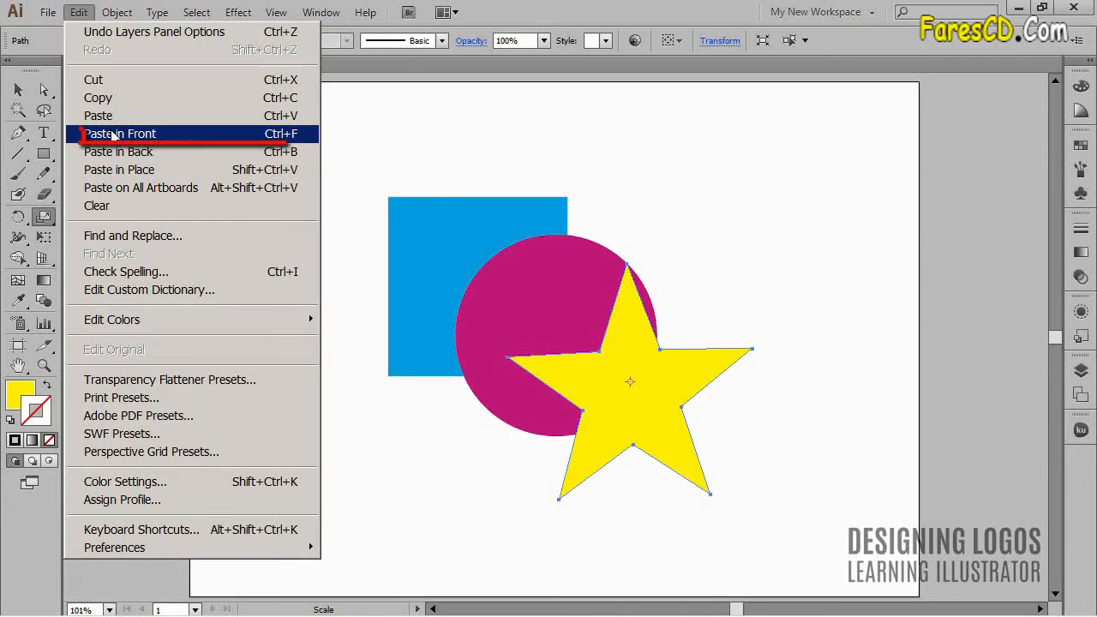
left_click(296, 139)
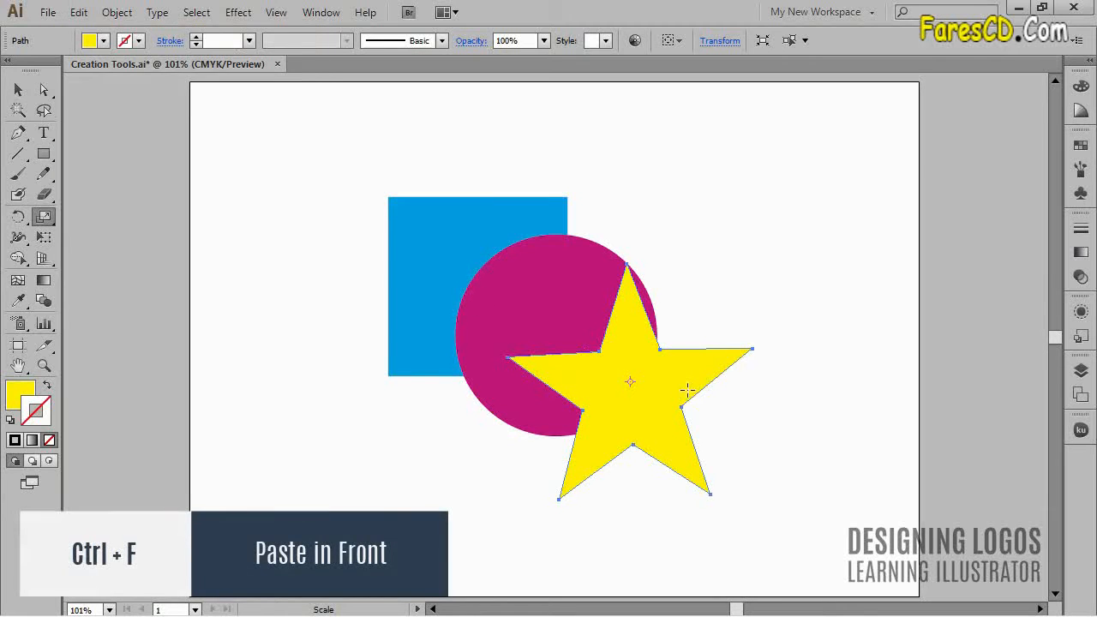
Move the pasted star left over the circle and fill it with dark blue.
left_click_drag(678, 375, 583, 379)
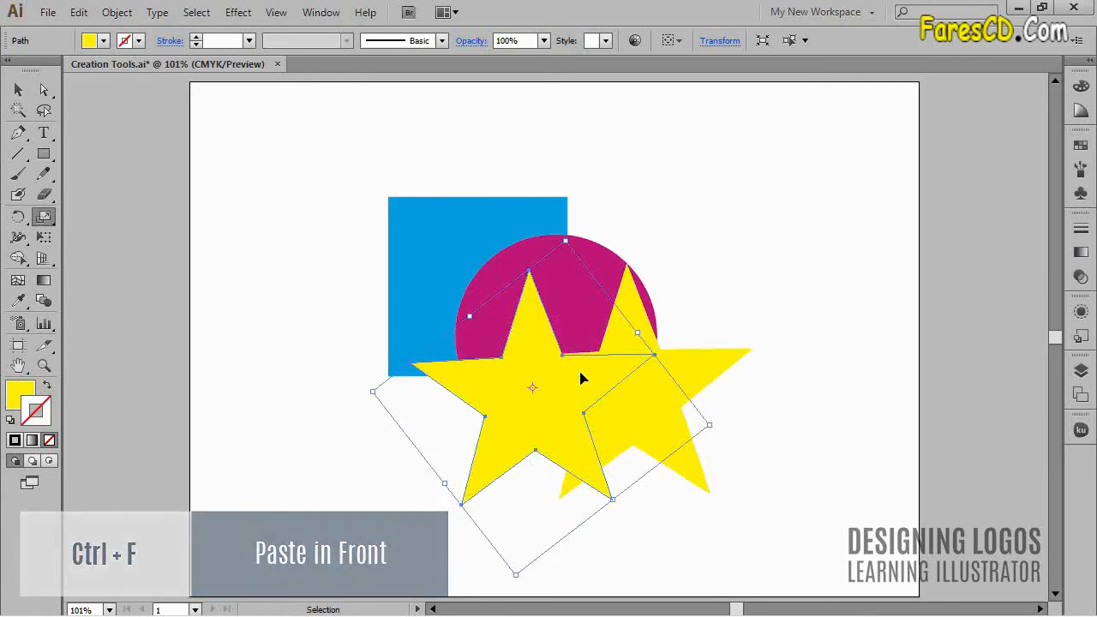
left_click(103, 41)
left_click(107, 69)
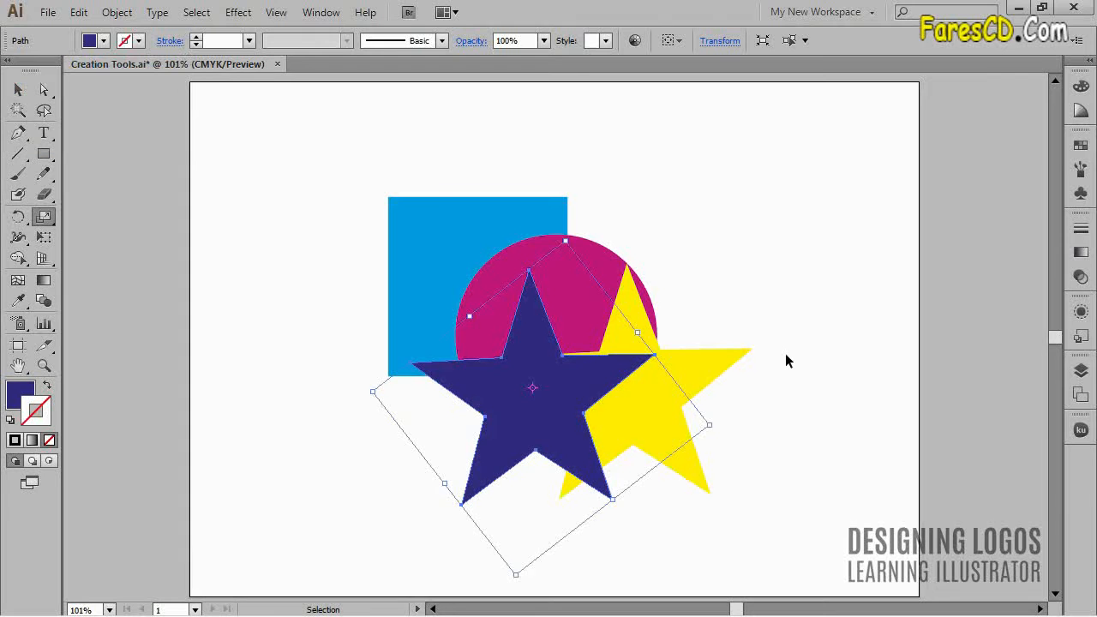
Paste a copy of the star in back of the original yellow star and move it up and slightly right.
left_click(735, 360, "ctrl")
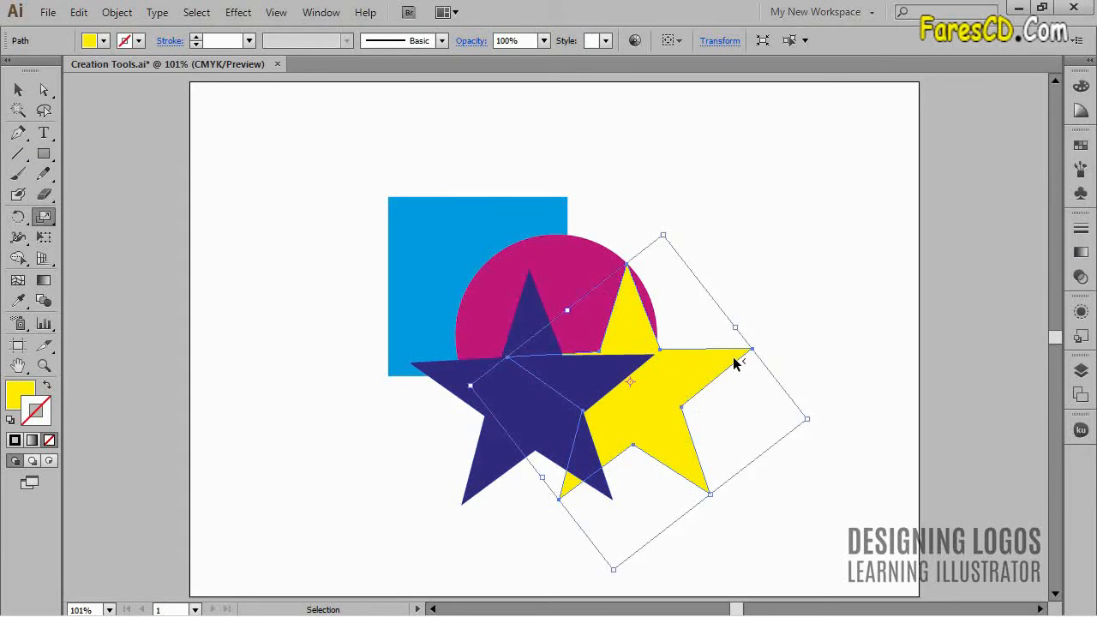
left_click(78, 12)
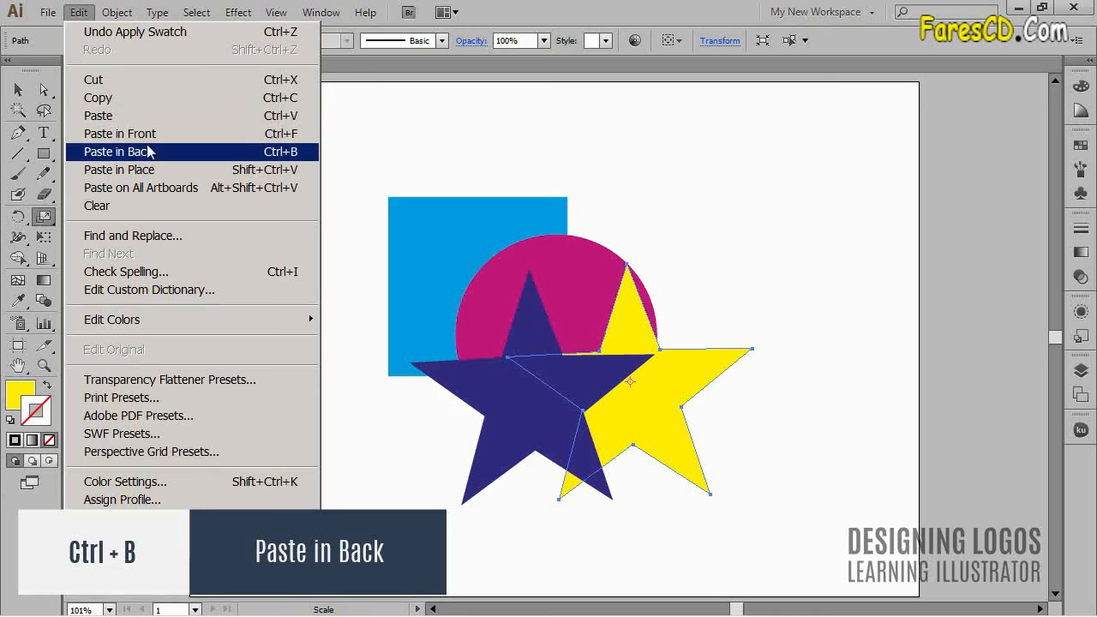
left_click(279, 152)
left_click_drag(699, 367, 715, 312)
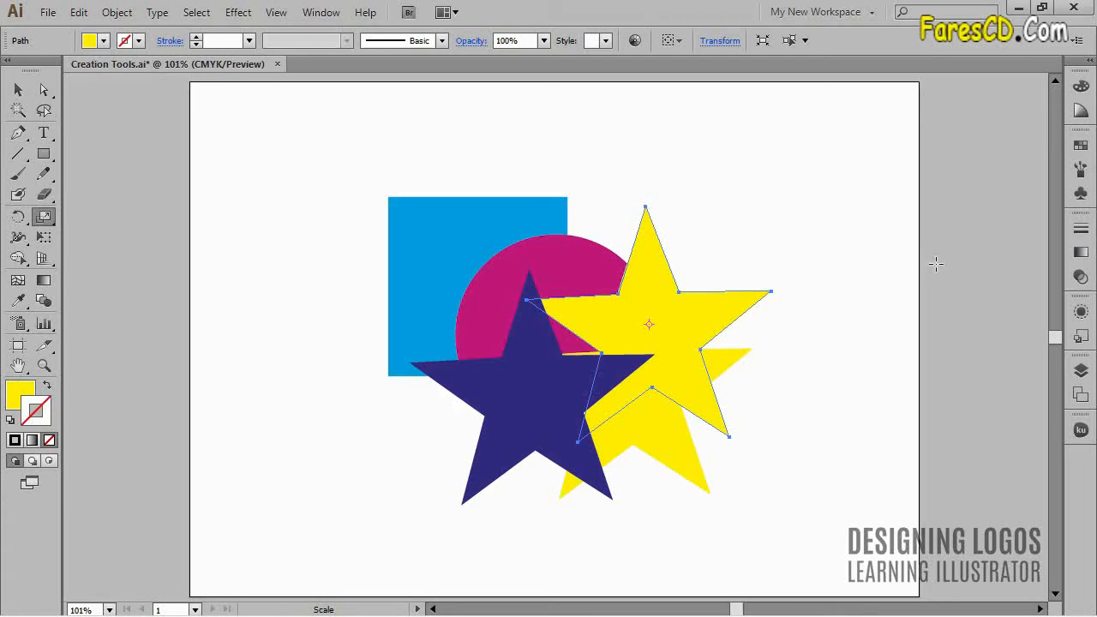
Delete the dark blue star and the upper yellow star together.
left_click(502, 434, "ctrl+shift")
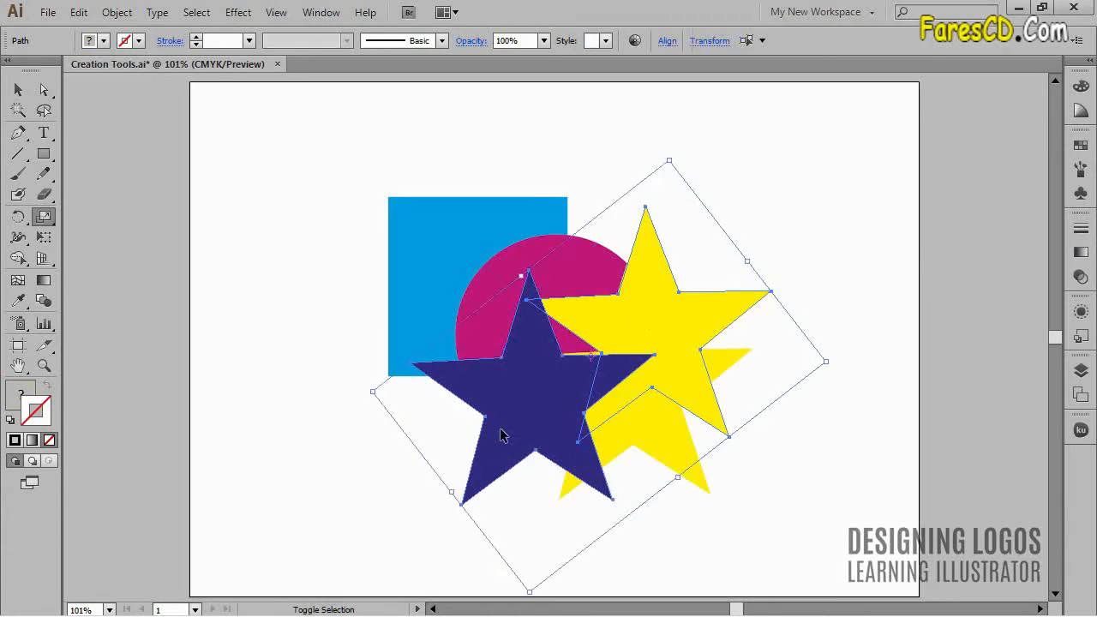
key("Delete")
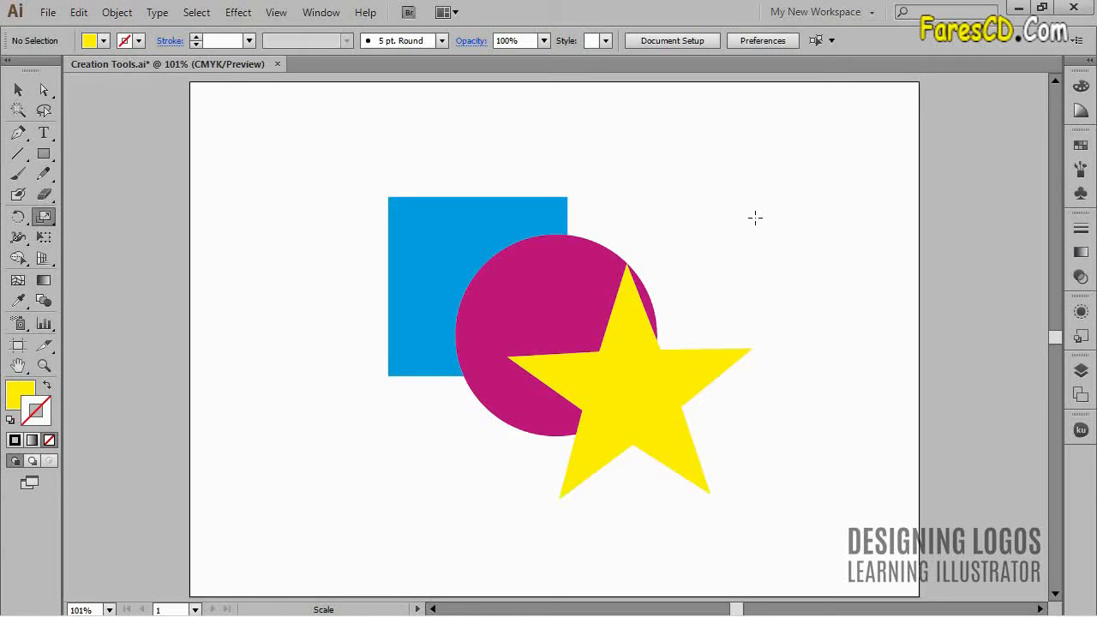
Paste a copy of the yellow star directly behind the magenta circle.
left_click(711, 382, "ctrl")
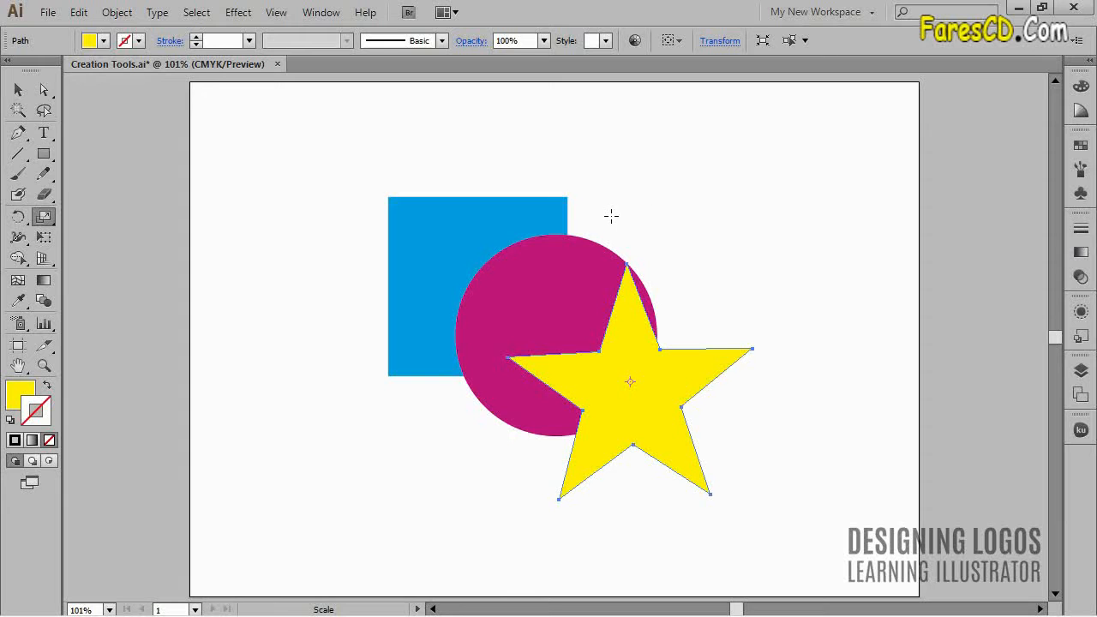
left_click(570, 241, "ctrl")
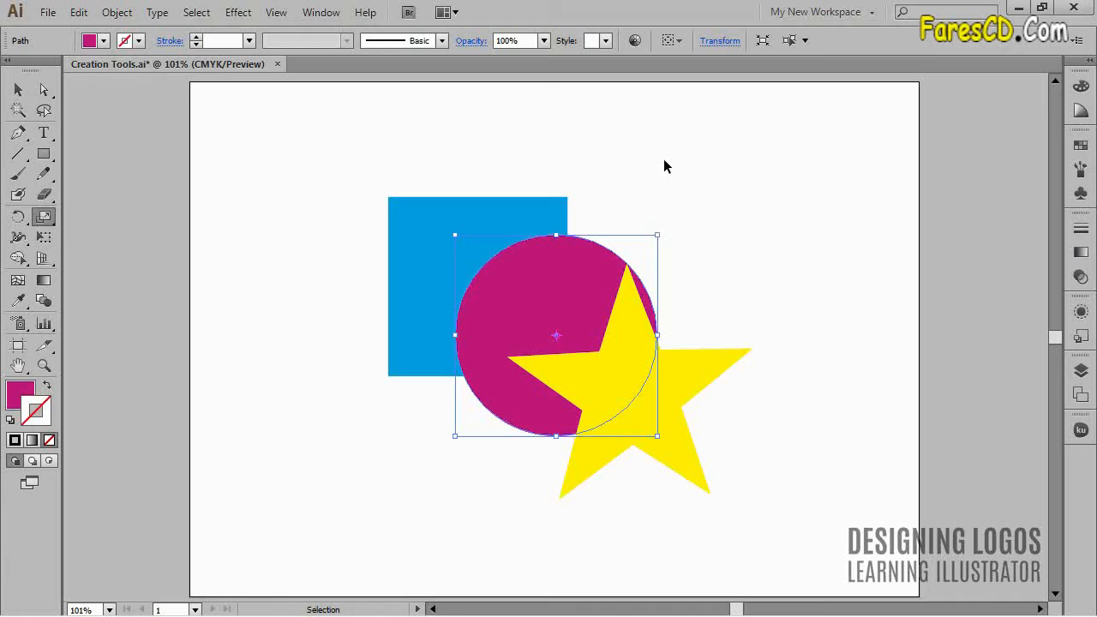
key("ctrl+alt+]")
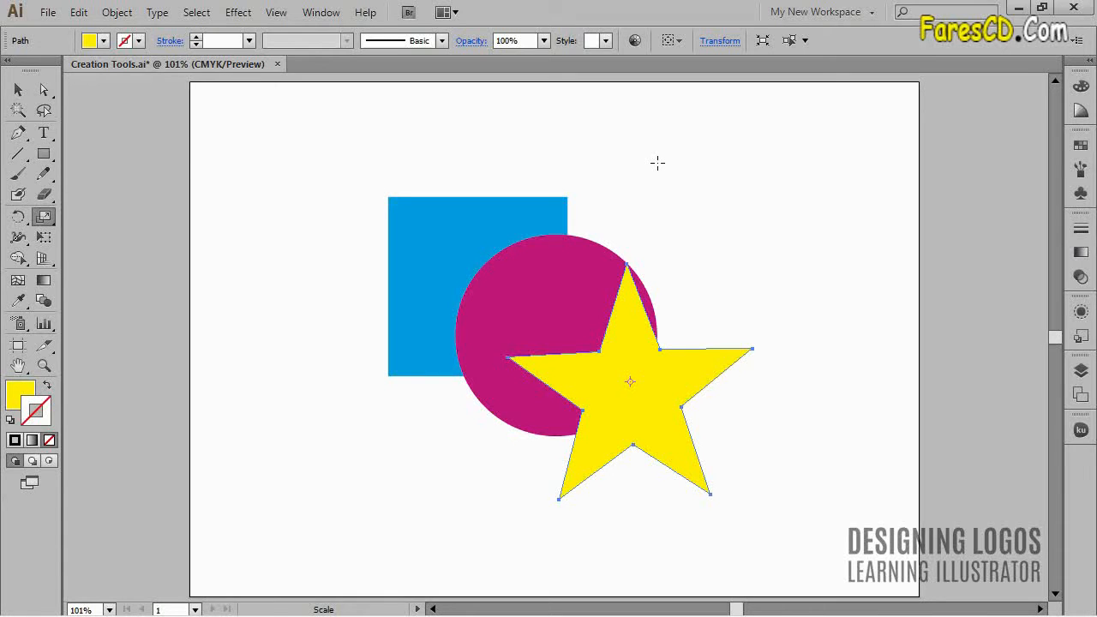
Nudge the pasted star up and left so its tips stick out around the circle, and deselect it.
key("Left")
key("Up")
key("Left")
key("Up")
key("Left")
key("Up")
key("Left")
key("Up")
key("Left")
key("Up")
key("Left")
key("Up")
key("Left")
key("Up")
key("Left")
key("Up")
key("Left")
key("Up")
key("Left")
key("Up")
key("Left")
key("Up")
key("Left")
key("Up")
key("Left")
key("Up")
key("Left")
key("Up")
key("Left")
key("Up")
key("Left")
key("Up")
key("Left")
key("Up")
key("Left")
key("Up")
key("Left")
key("Up")
key("Left")
key("Up")
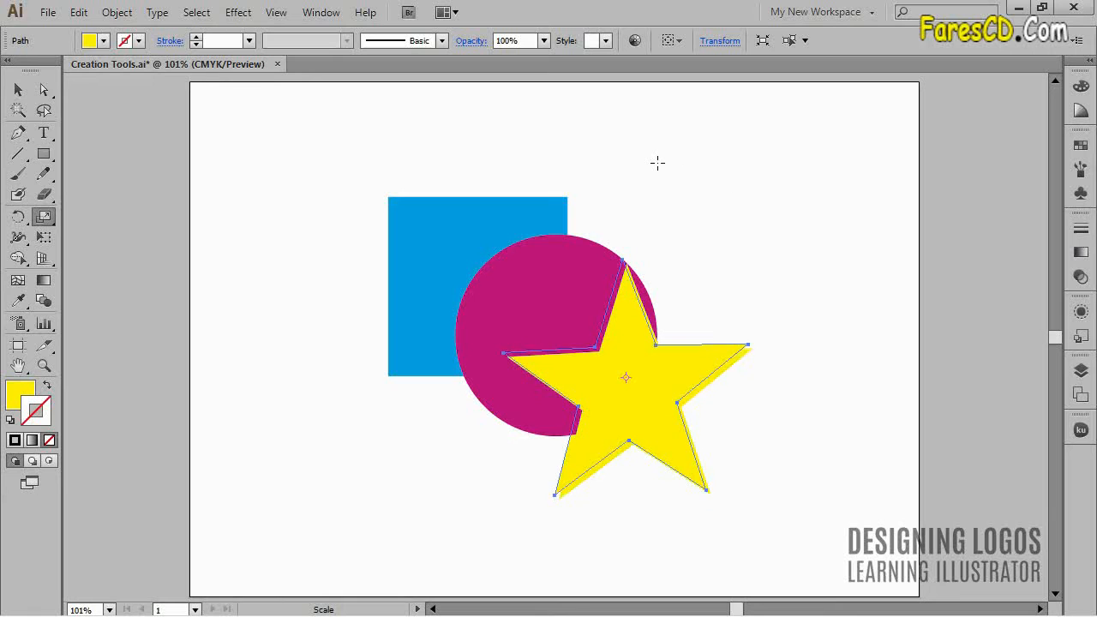
key("Up")
key("Left")
key("Up")
key("Left")
key("Up")
key("Up")
key("Left")
key("Up")
key("Left")
key("Up")
key("Up")
key("Left")
key("Up")
key("Left")
key("Up")
key("Up")
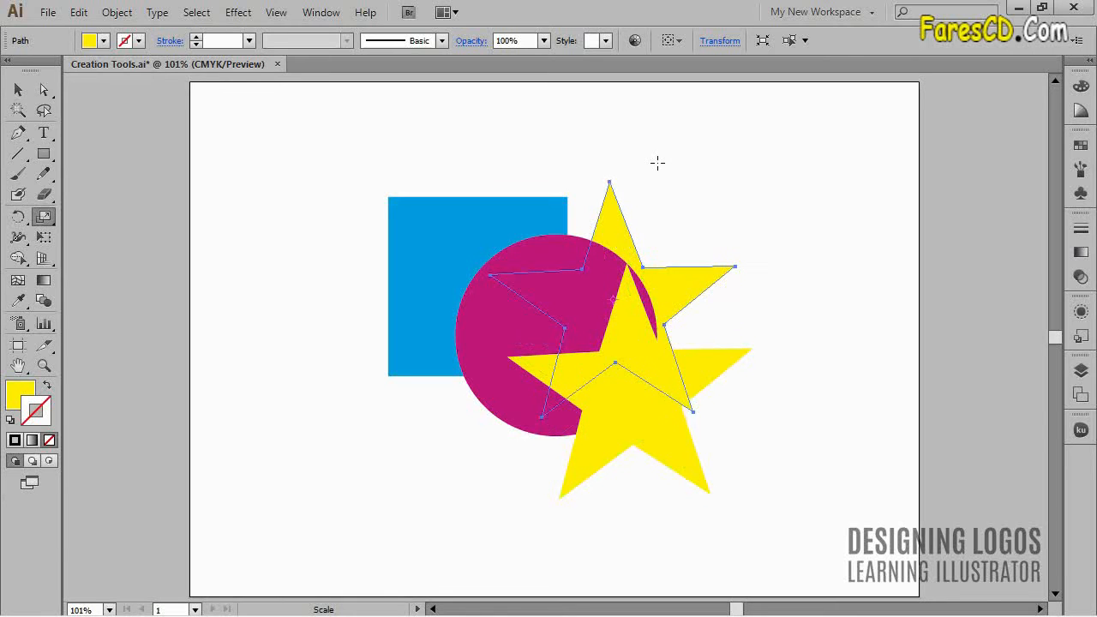
key("v")
left_click(657, 163)
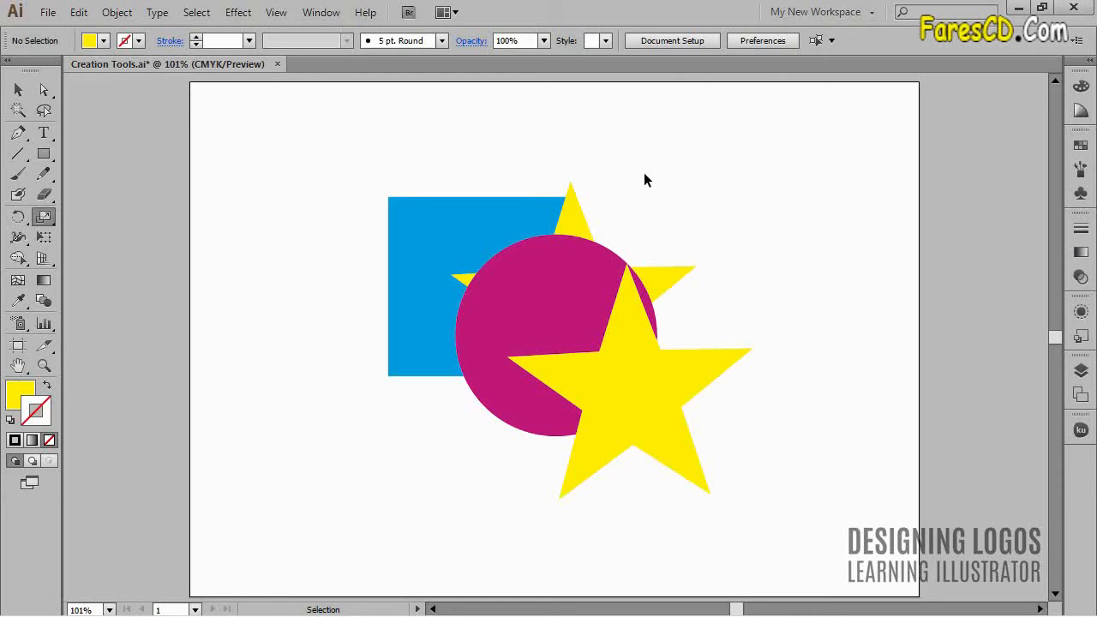
Delete the yellow star copy behind the magenta circle.
left_click(585, 218)
key("s")
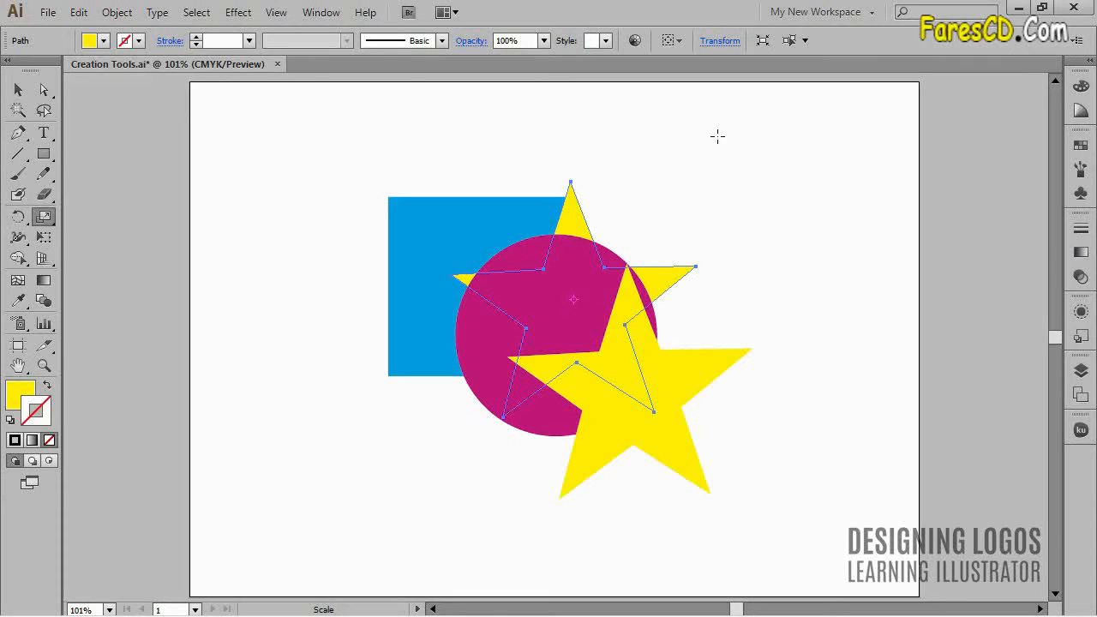
key("Delete")
Paste the copied star directly behind the blue square.
key("v")
left_click(423, 206)
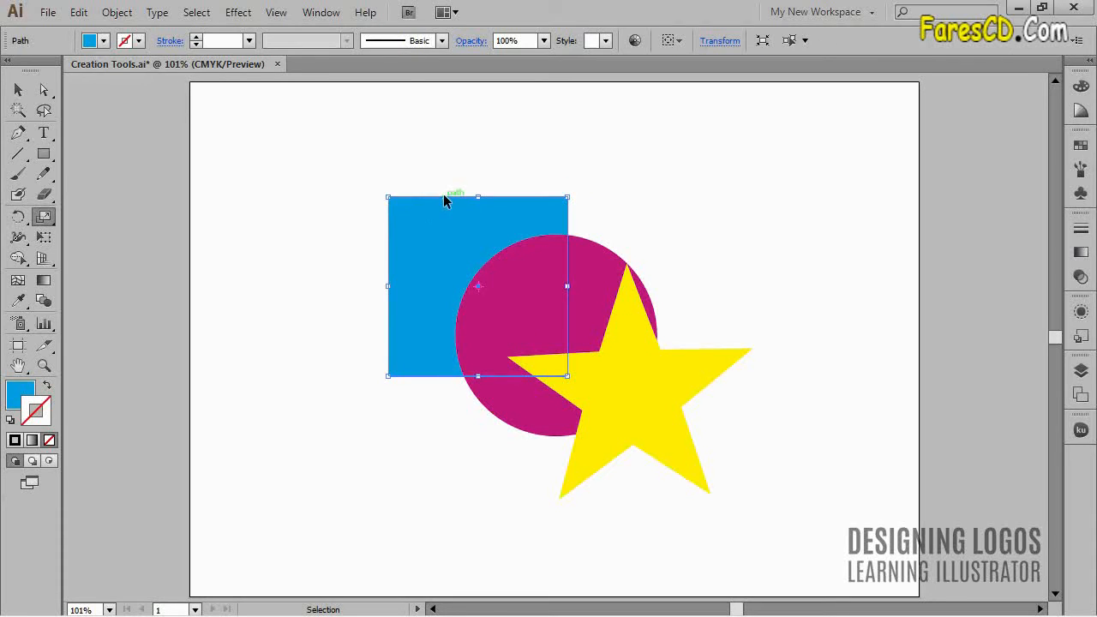
key("ctrl+z")
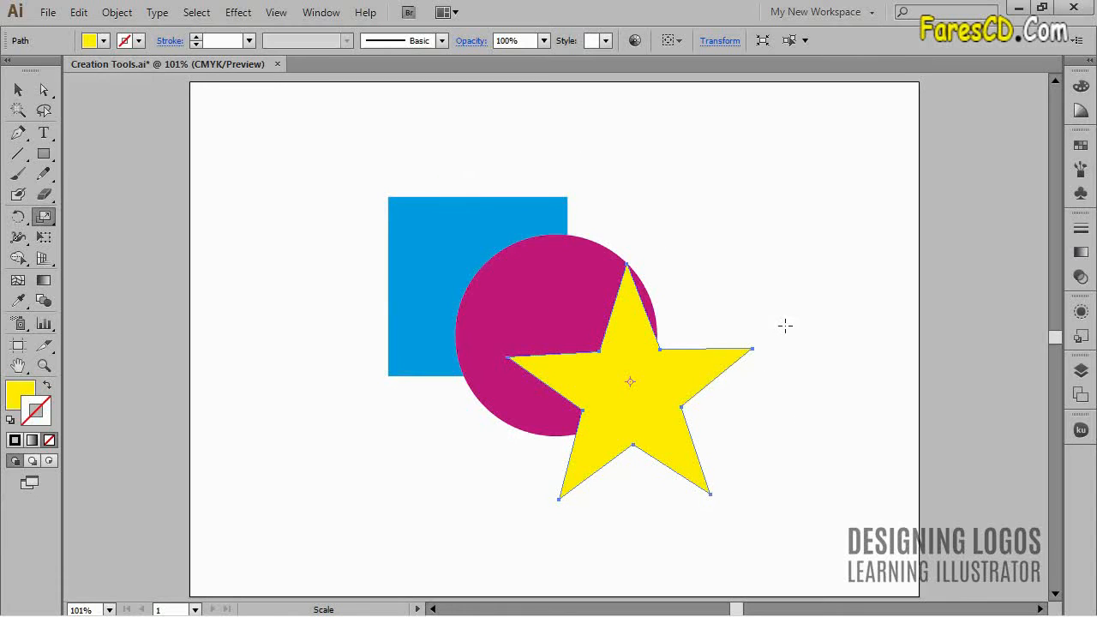
Nudge the pasted star up and left until it partly overlaps the area behind the blue square.
key("Left")
key("Up")
key("Up")
key("Up")
key("Up")
key("Up")
key("Up")
key("Up")
key("Up")
key("Up")
key("Up")
key("Up")
key("Up")
key("Up")
key("Up")
key("Up")
key("Up")
key("Up")
key("Up")
key("Up")
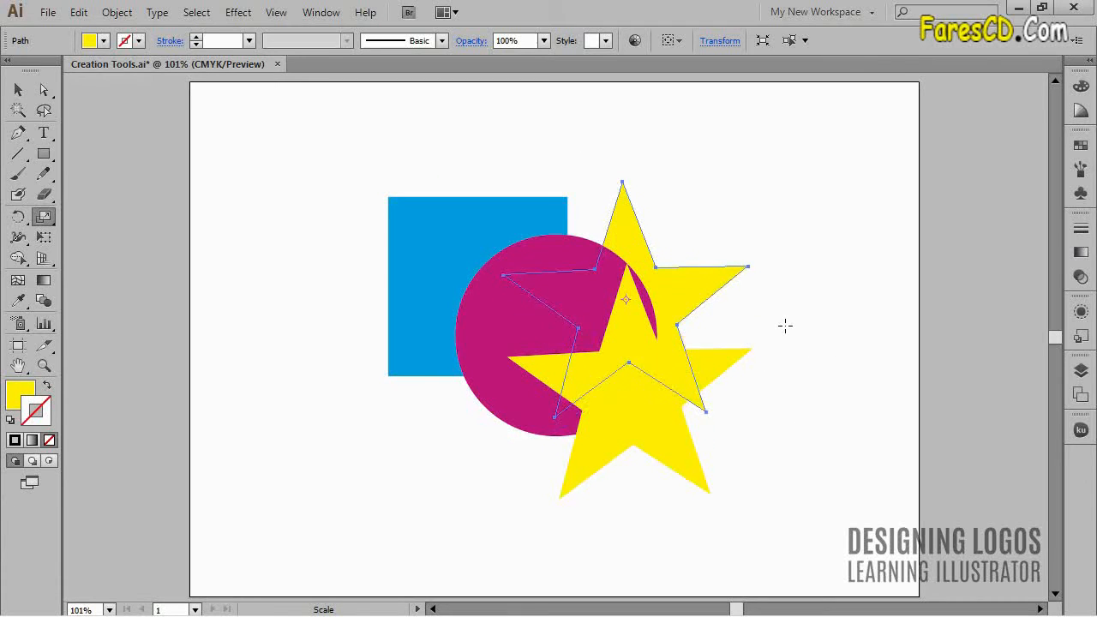
key("Left")
key("Left")
key("Left")
key("Left")
key("Left")
key("Left")
key("Left")
key("Left")
key("Left")
key("Left")
key("Left")
key("Left")
key("Left")
key("Left")
key("Left")
key("Left")
key("Left")
key("Left")
key("Left")
key("Left")
key("Up")
key("Up")
key("Up")
key("Up")
key("Up")
key("Up")
key("Up")
key("Up")
key("Up")
key("Up")
key("Up")
key("Up")
key("Up")
key("Up")
key("Up")
key("Up")
key("Up")
key("Up")
key("Up")
key("Up")
key("Left")
key("Left")
key("Left")
key("Left")
key("Left")
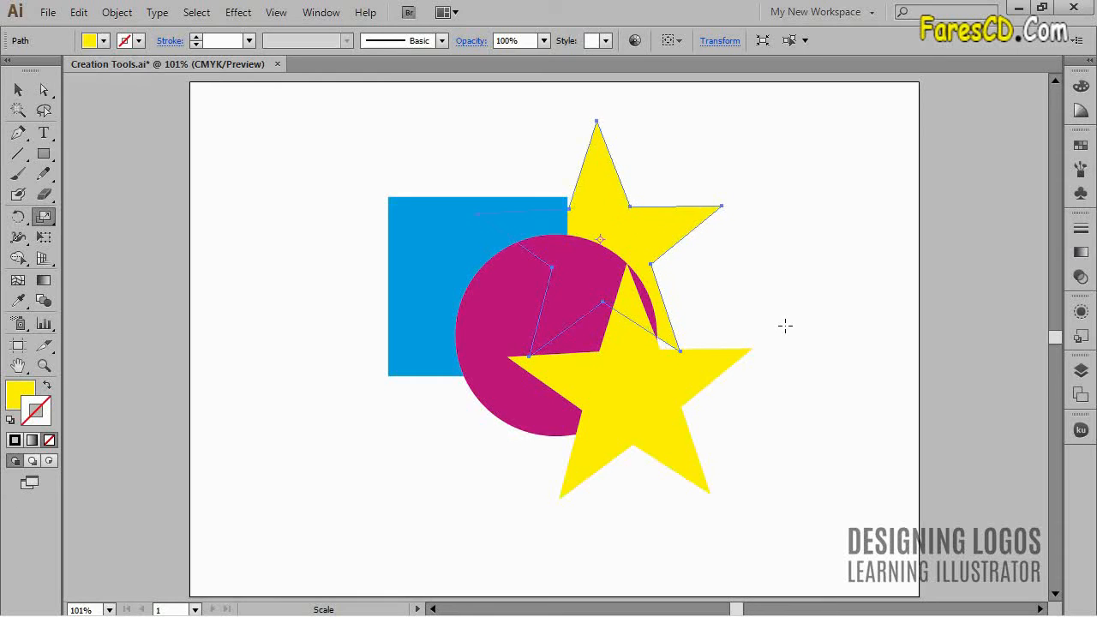
Nudge the star behind the blue square further left, and delete it.
key("Left")
key("Left")
key("Left")
key("Left")
key("Left")
key("Left")
key("Left")
key("Left")
key("Left")
key("Left")
key("Left")
key("Left")
key("Left")
key("Left")
key("Left")
key("Left")
key("Left")
key("Left")
key("Left")
key("Left")
key("Delete")
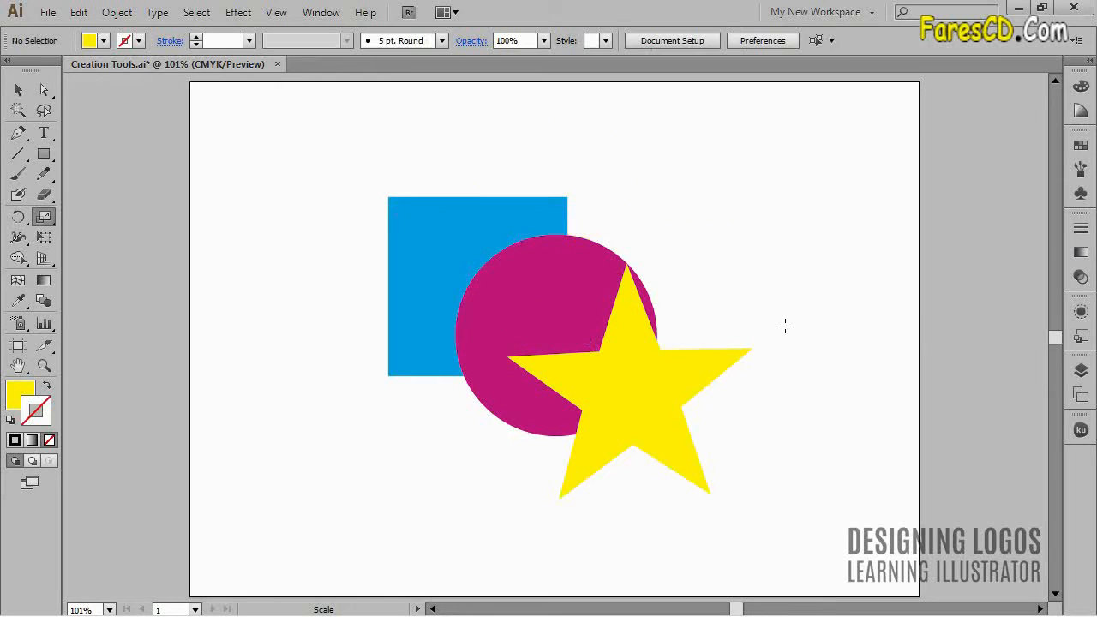
Move the remaining yellow star up and left so it overlaps both the magenta circle and the blue square.
key("ctrl")
left_click(727, 358, "ctrl")
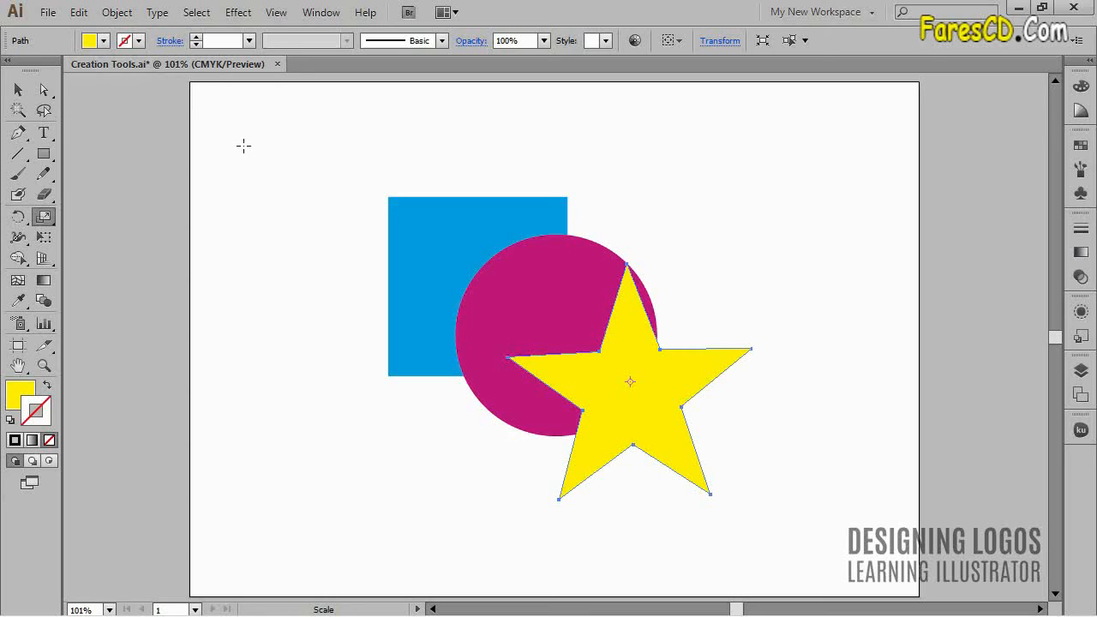
left_click_drag(624, 339, 549, 249)
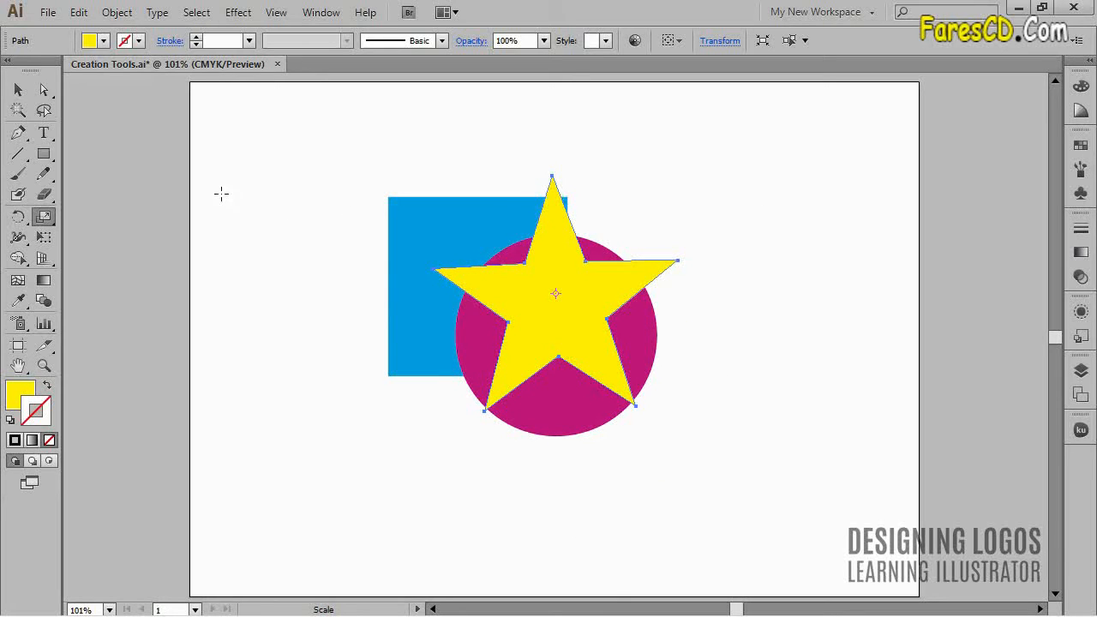
Send the yellow star to the back, behind the circle and the square, and deselect it.
left_click(117, 12)
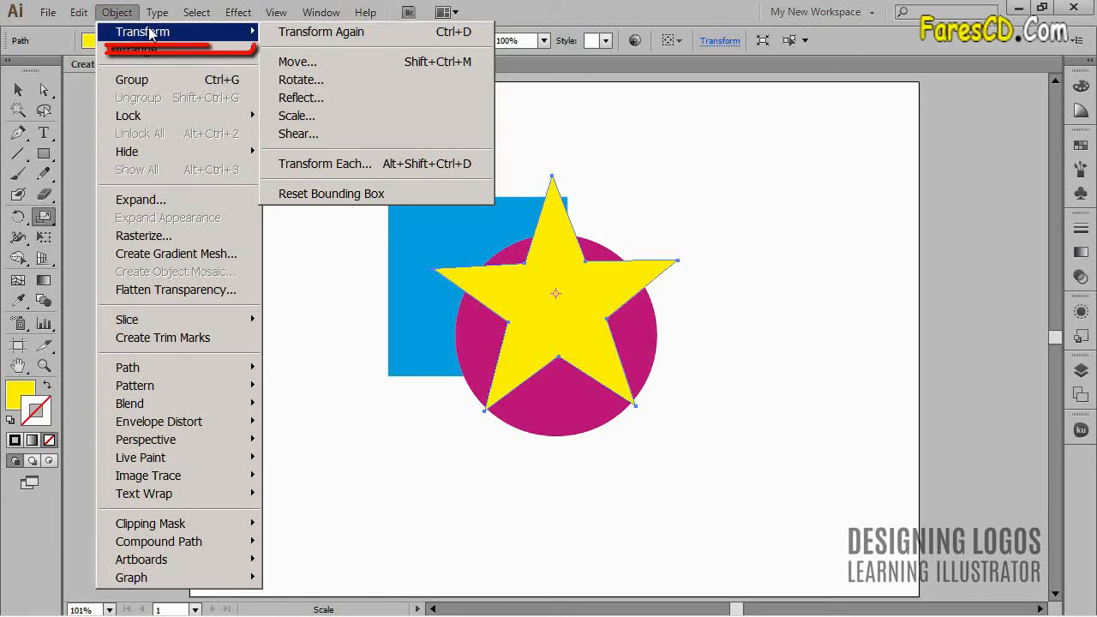
mouse_move(157, 53)
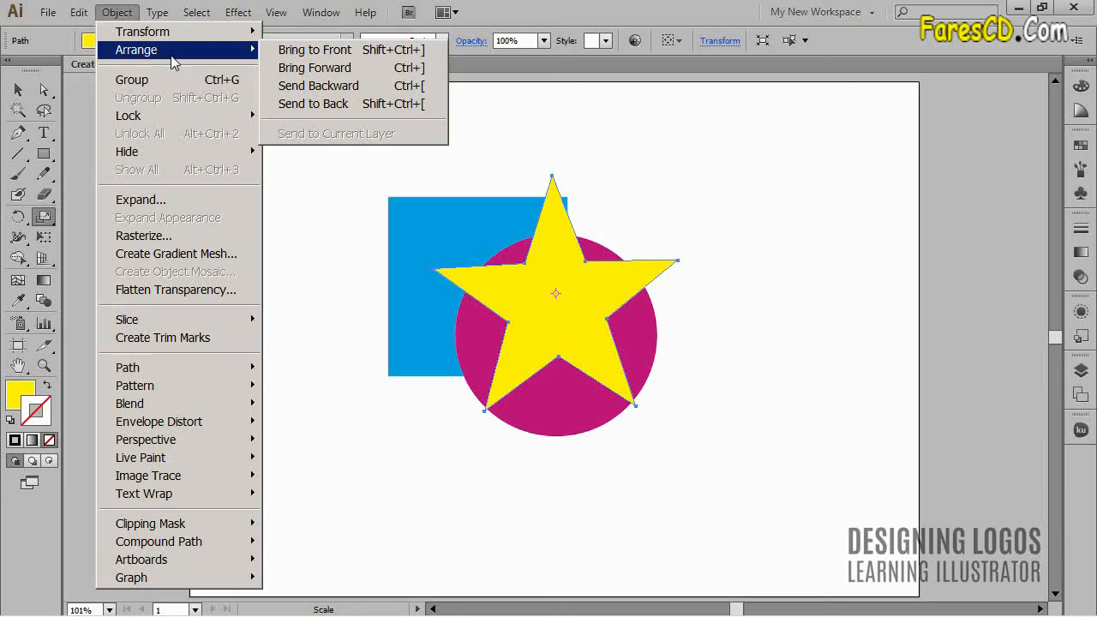
mouse_move(242, 58)
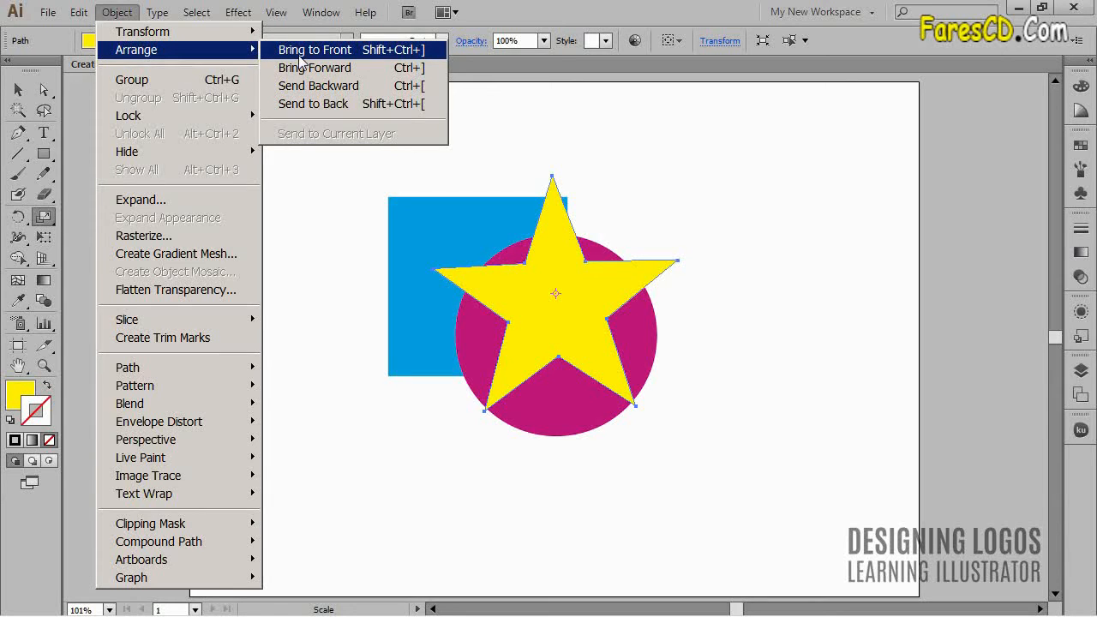
left_click(334, 104)
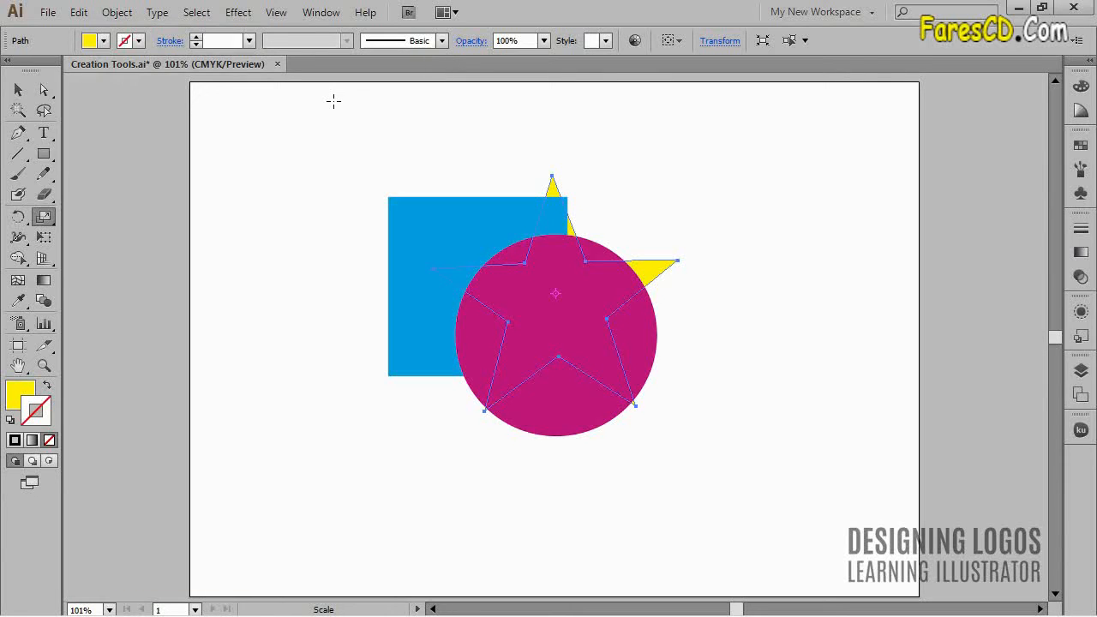
left_click(707, 150, "ctrl")
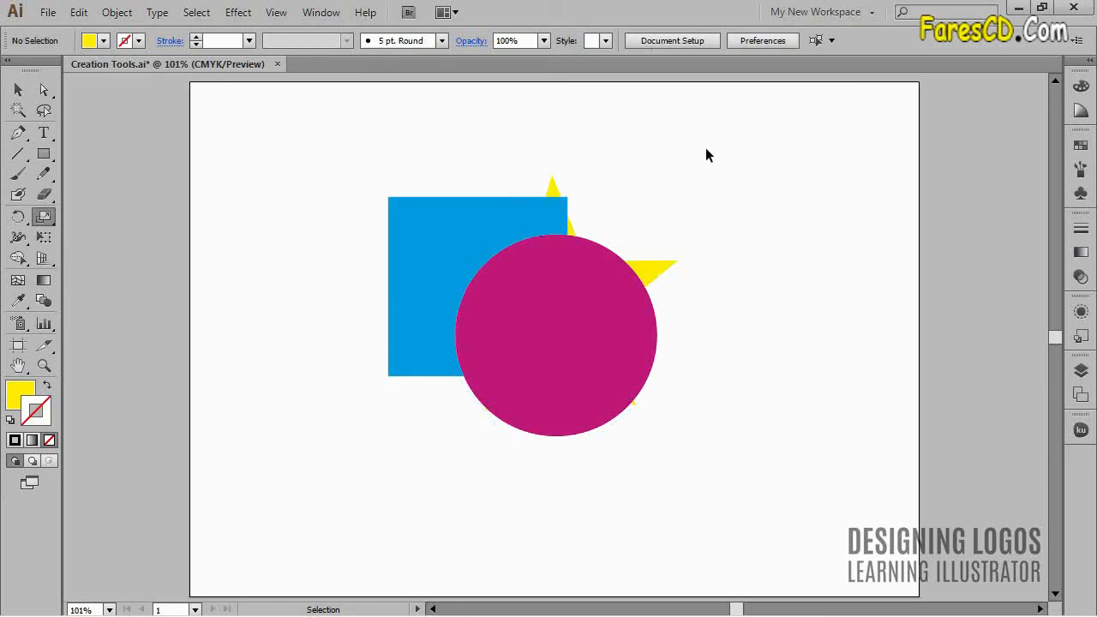
Select the yellow star by its exposed tip and bring it to the front of all shapes.
left_click(673, 263, "ctrl")
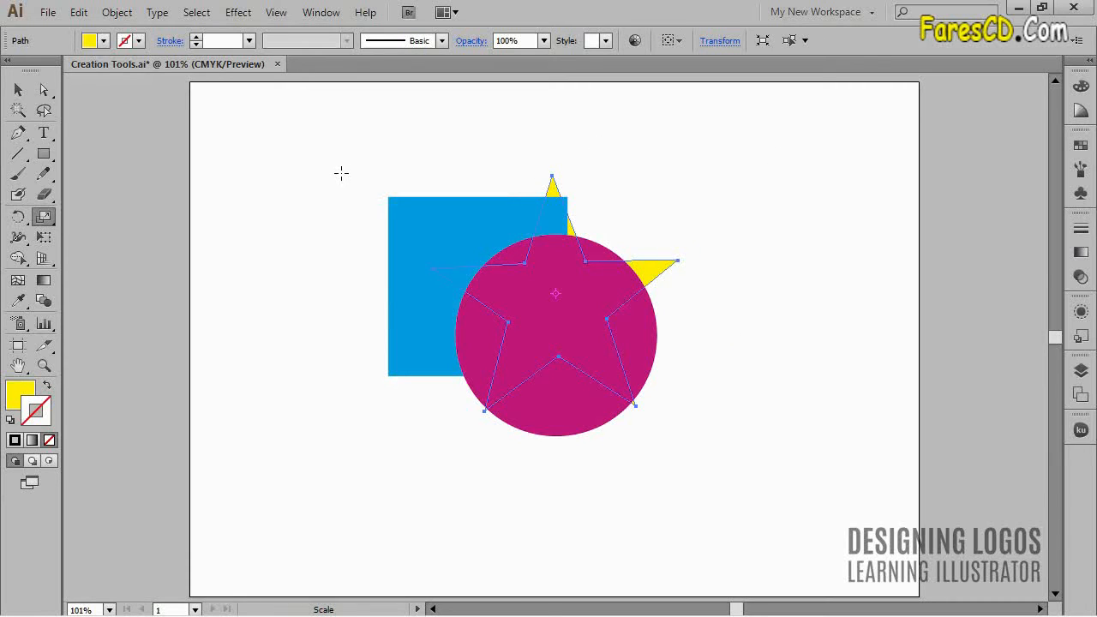
left_click(122, 13)
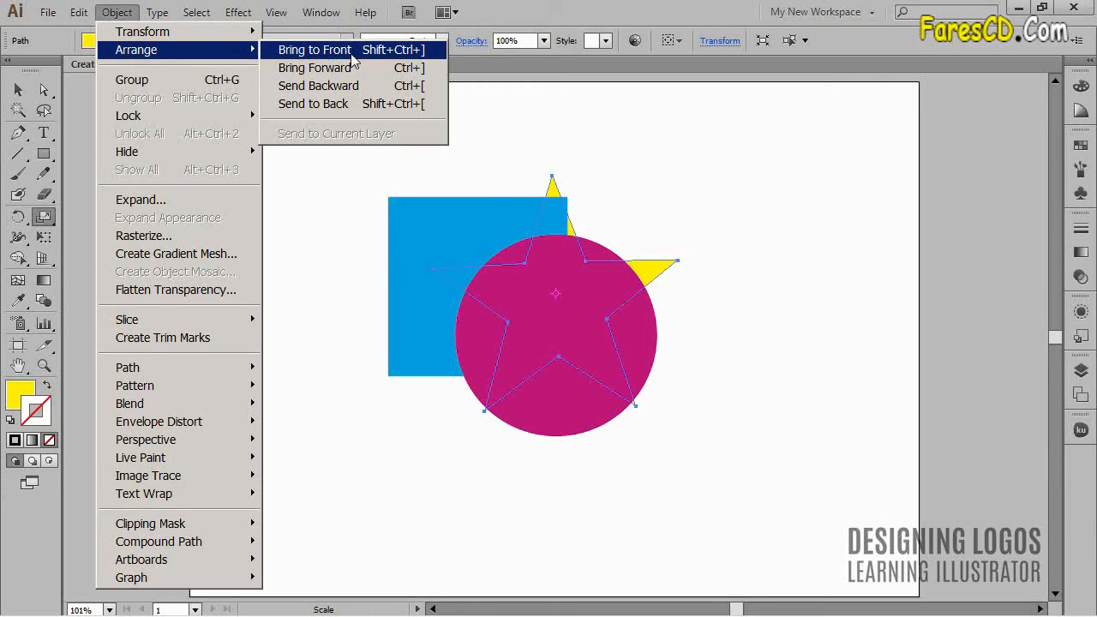
left_click(361, 53)
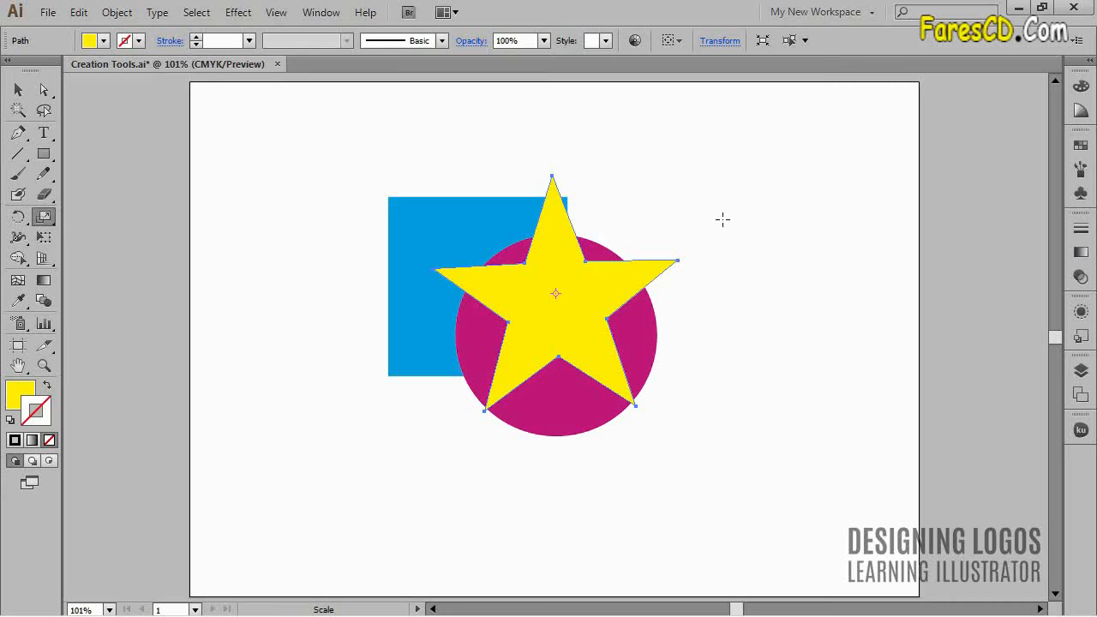
Send the yellow star backward one level so it sits between the magenta circle and the blue square.
left_click(116, 12)
mouse_move(157, 12)
mouse_move(119, 14)
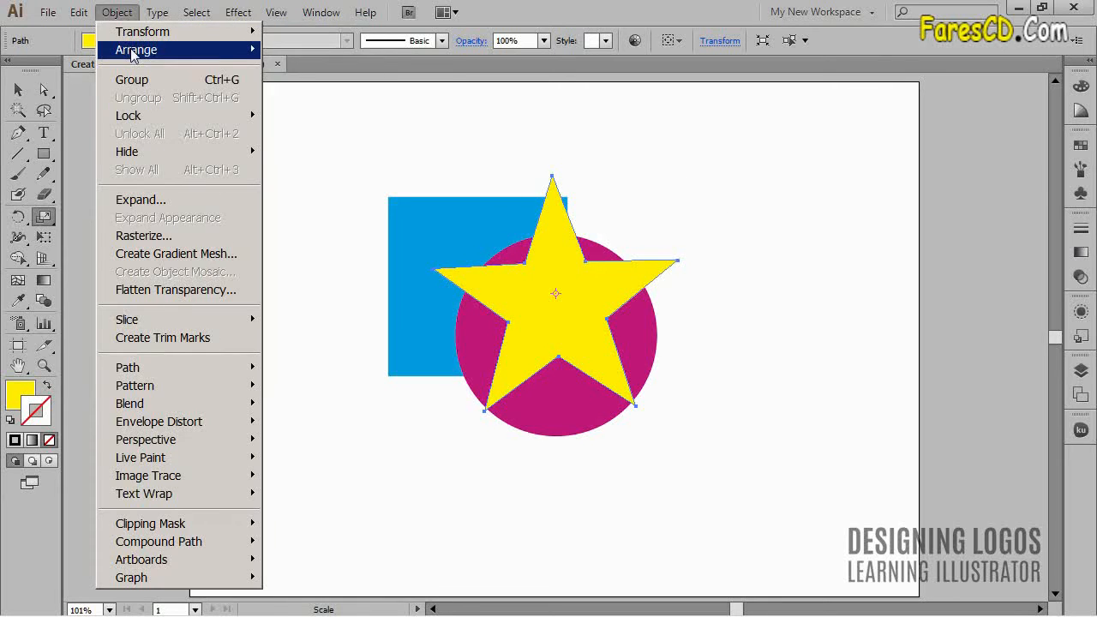
mouse_move(154, 53)
left_click(333, 83)
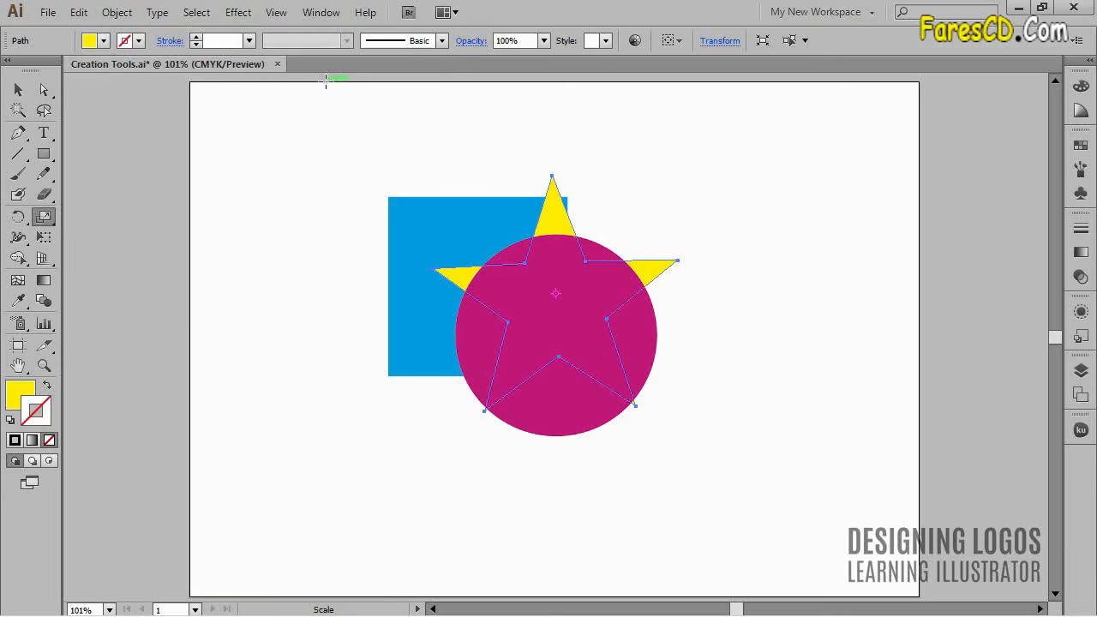
Bring the yellow star forward one level above the magenta circle, and move it down and right.
left_click(117, 12)
mouse_move(141, 50)
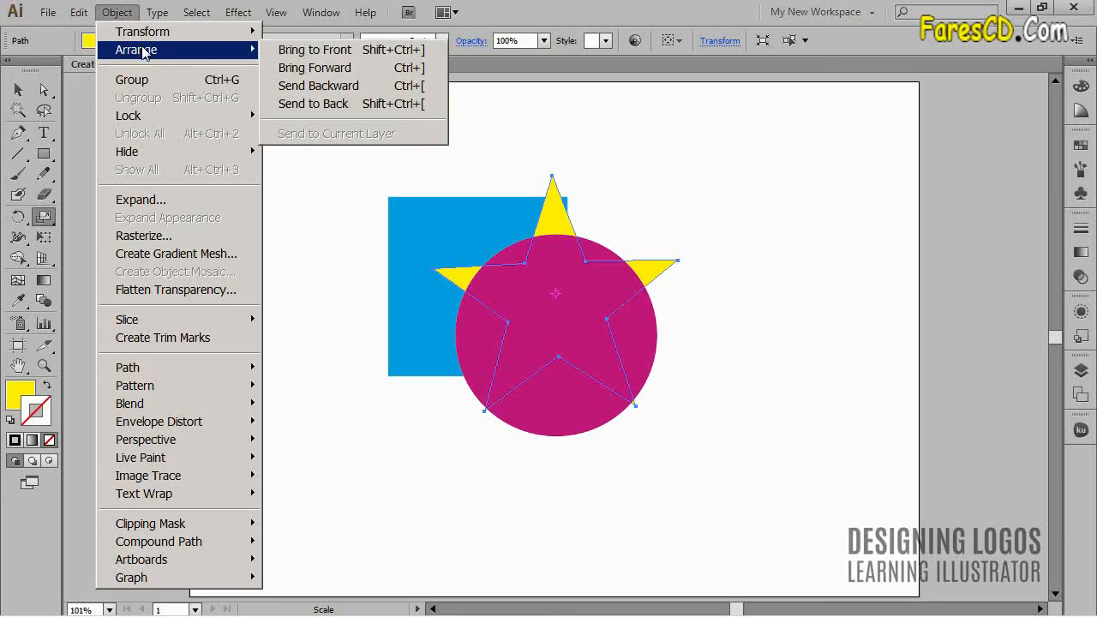
left_click(337, 67)
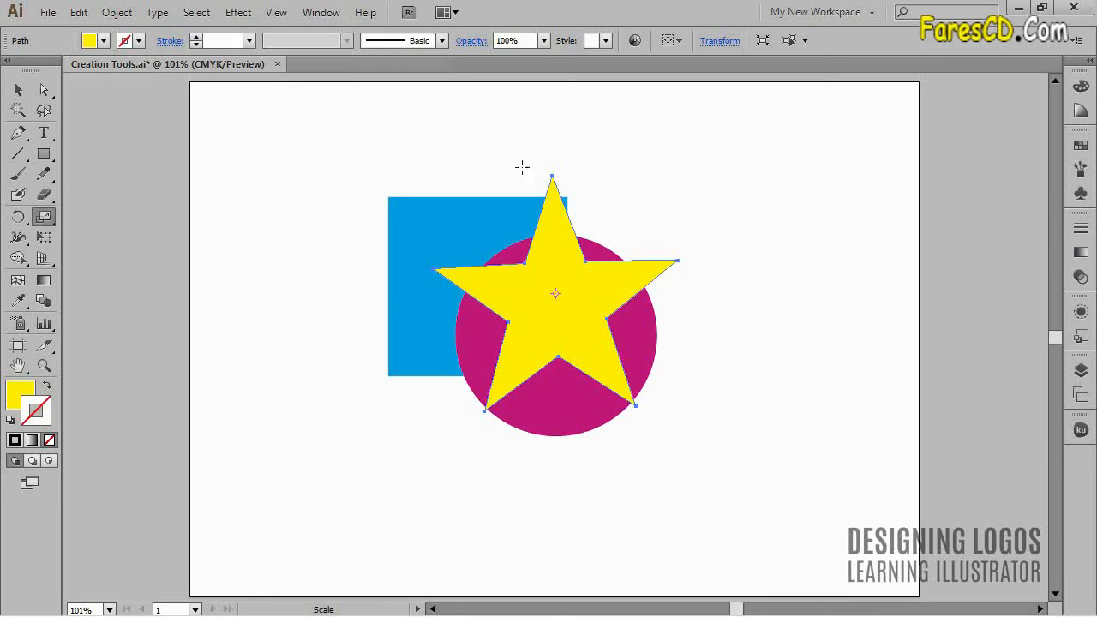
left_click(713, 199)
left_click_drag(578, 319, 643, 377)
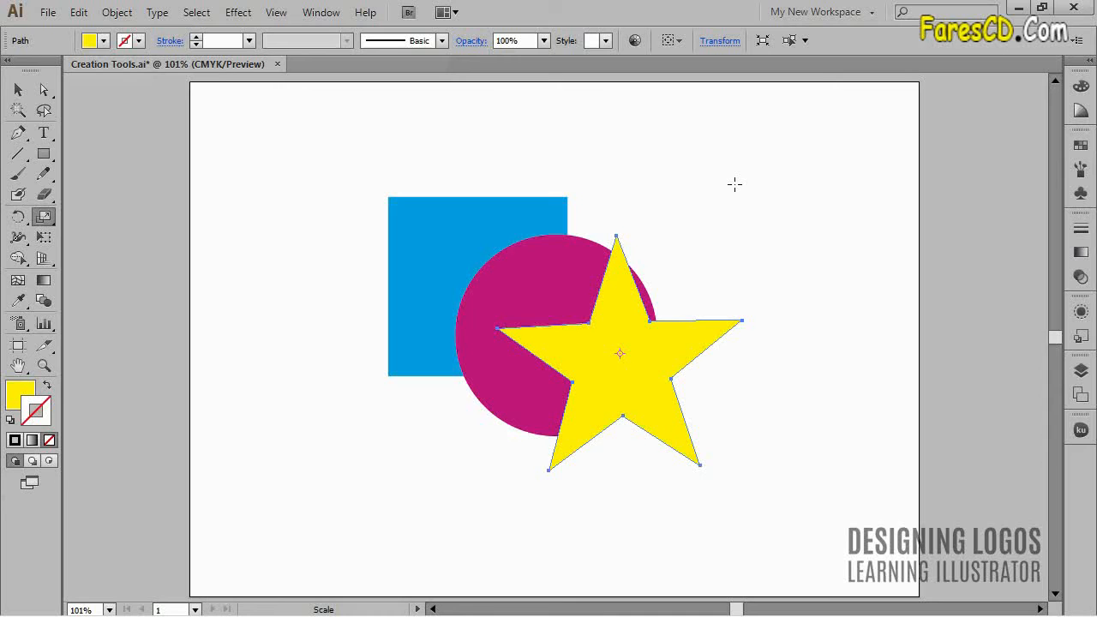
left_click(116, 12)
mouse_move(157, 54)
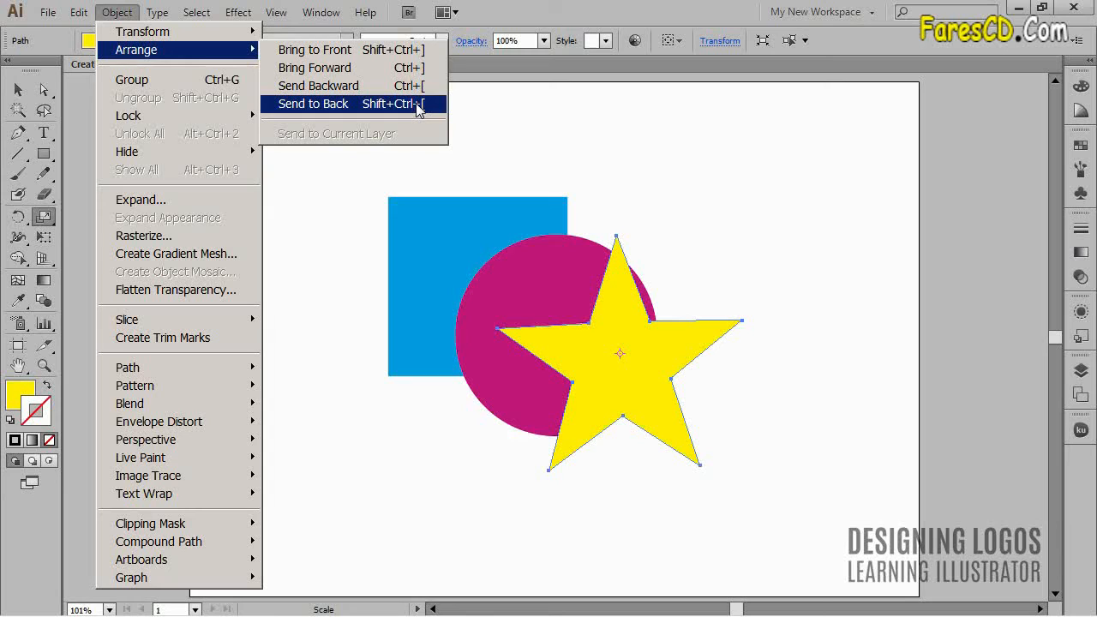
left_click(706, 223)
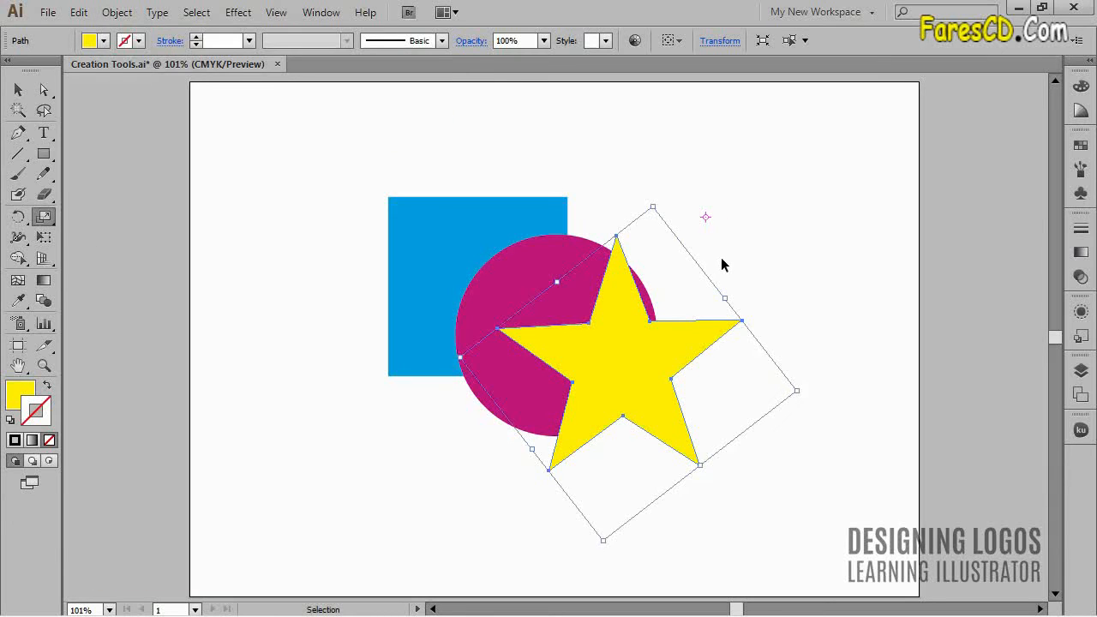
Delete all the artwork from the artboard.
left_click(723, 259, "ctrl")
left_click(704, 327, "ctrl")
left_click(704, 147, "ctrl")
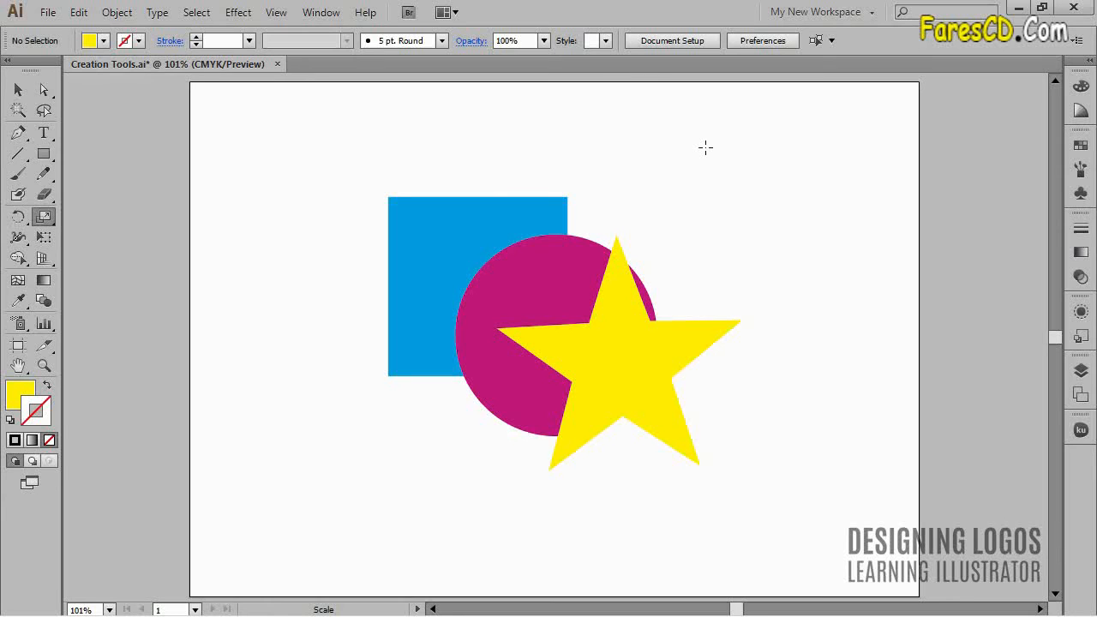
key("ctrl+a")
key("Delete")
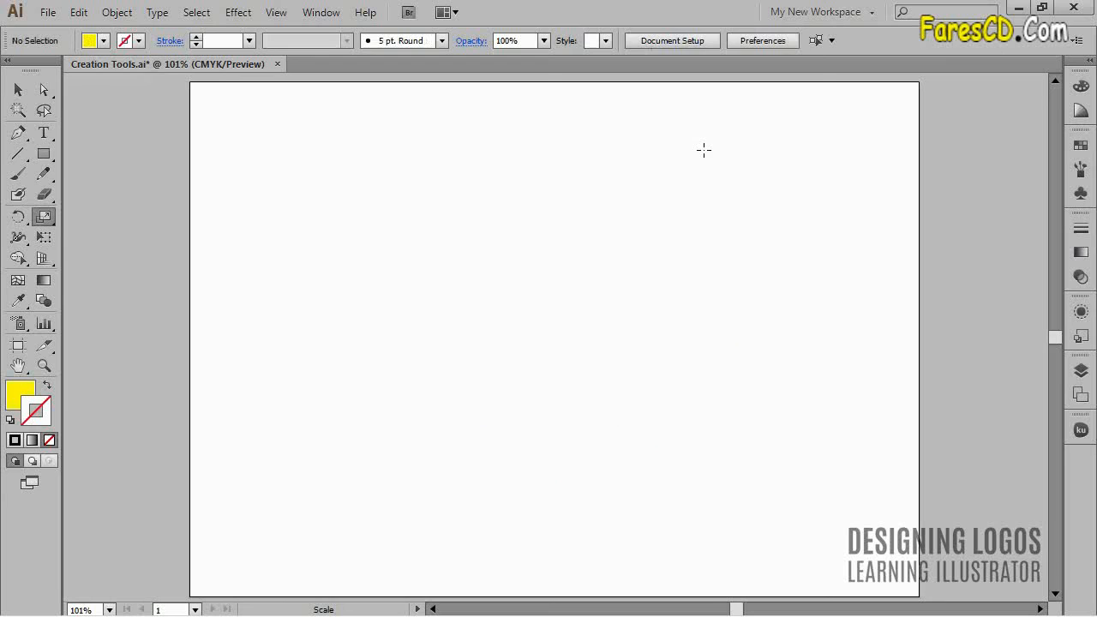
Draw a small square in the artboard's upper-left corner, fill it with the cyan blue swatch, and deselect it.
key("m")
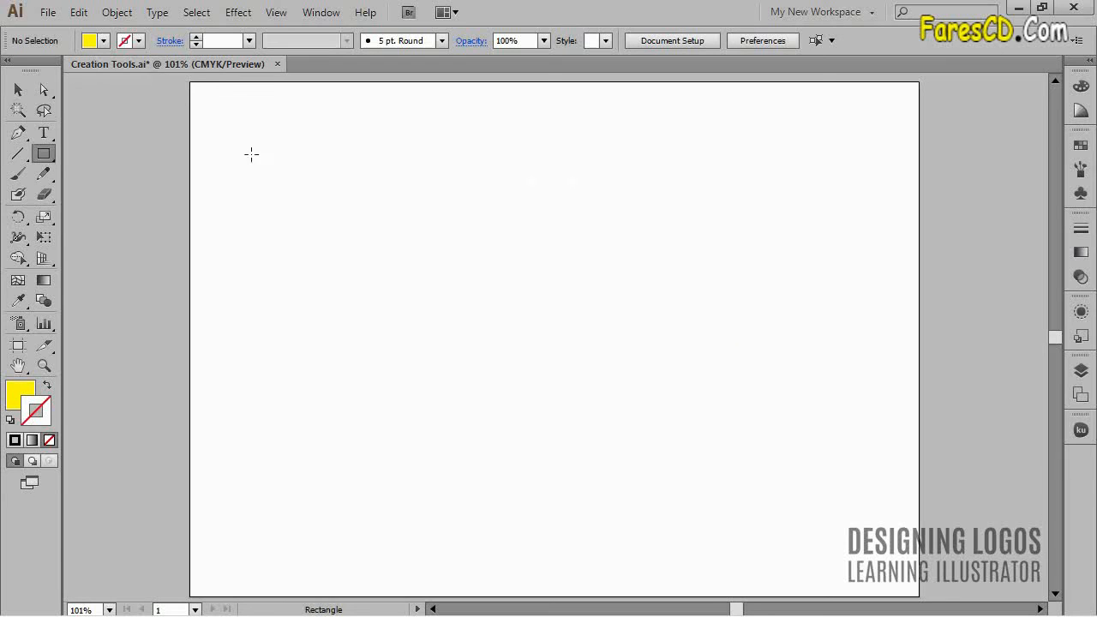
left_click_drag(197, 94, 275, 170)
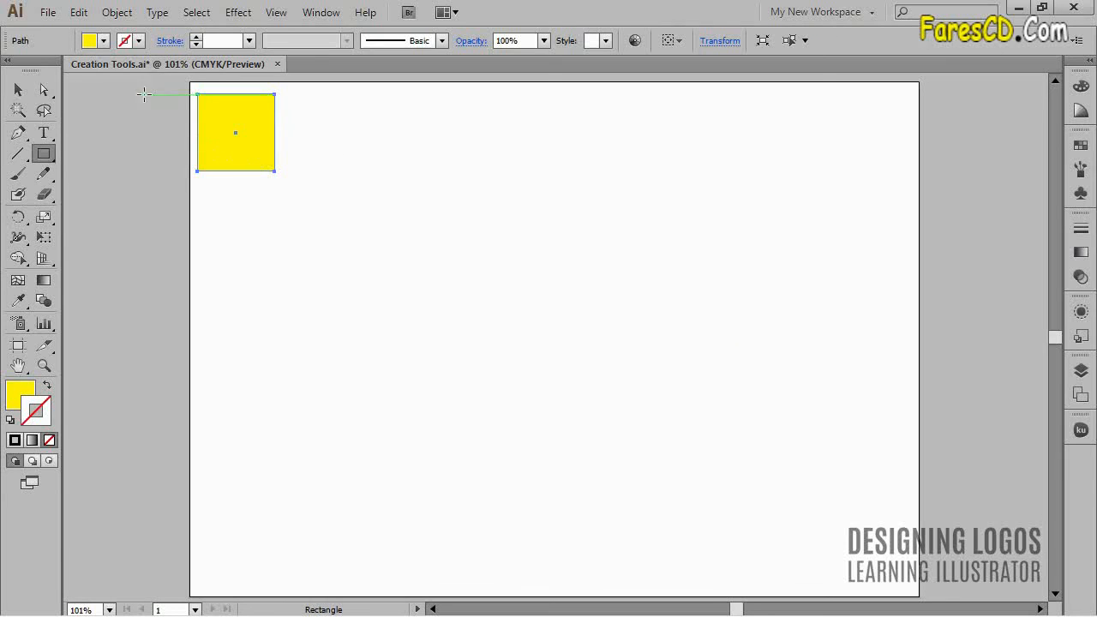
left_click(104, 40)
left_click(95, 70)
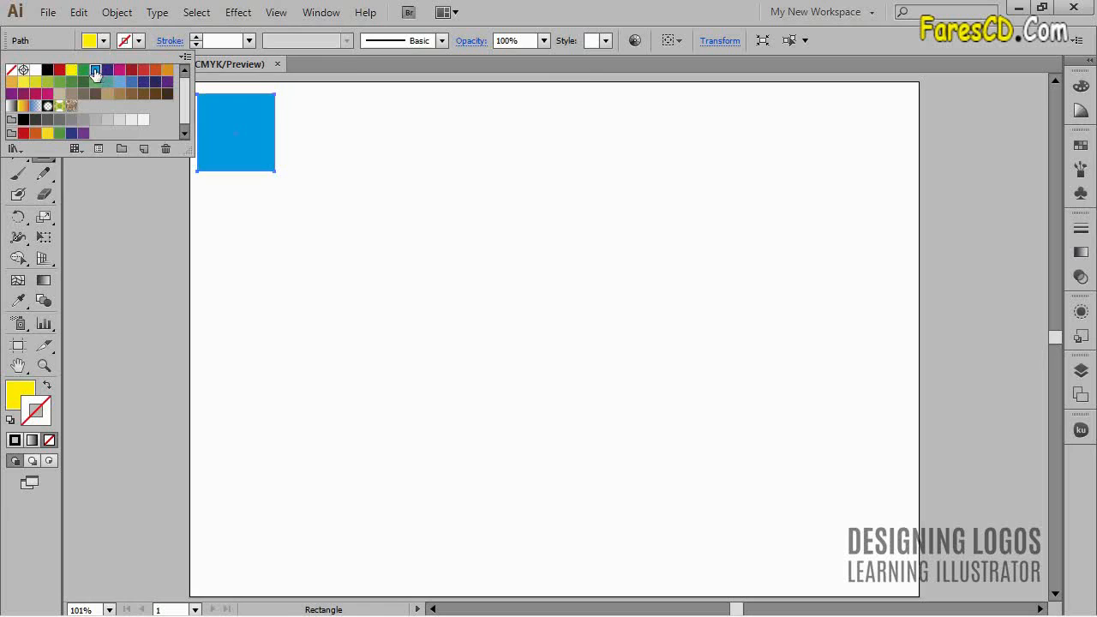
left_click(370, 150, "ctrl")
Duplicate the blue square twice to the right, leaving small gaps between the copies in a straight row.
left_click(228, 117, "ctrl")
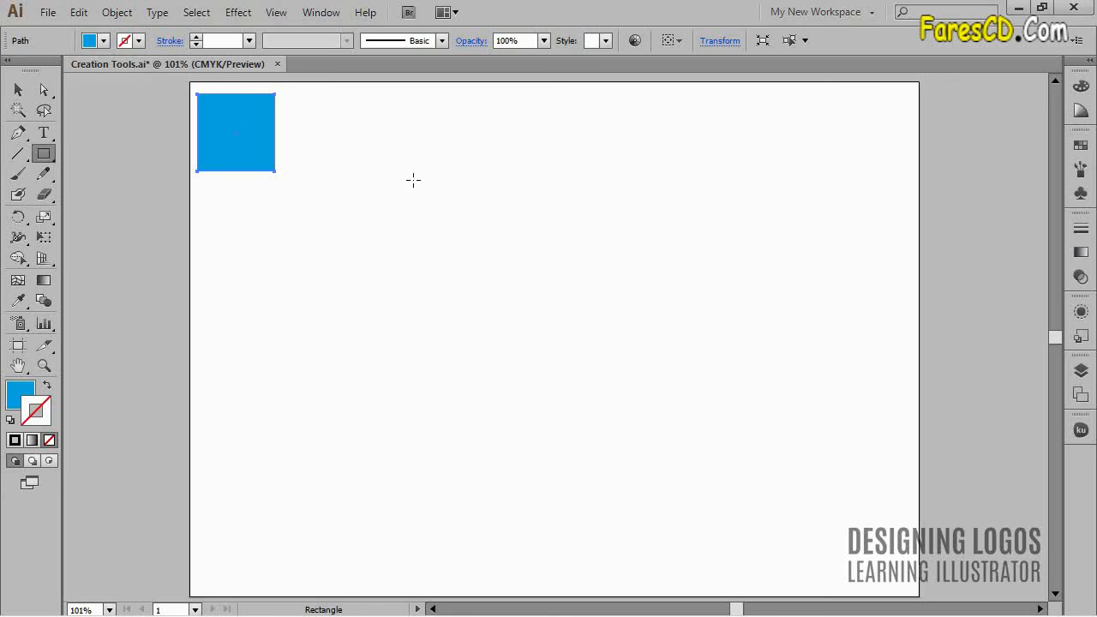
key("ctrl")
left_click_drag(240, 128, 334, 130)
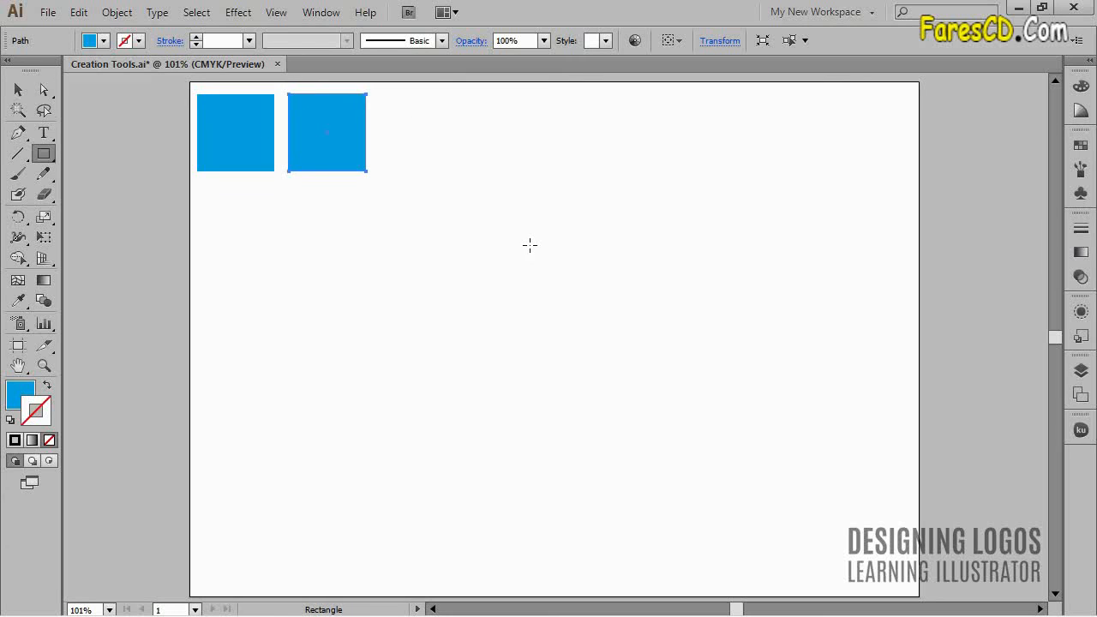
left_click_drag(326, 120, 413, 121)
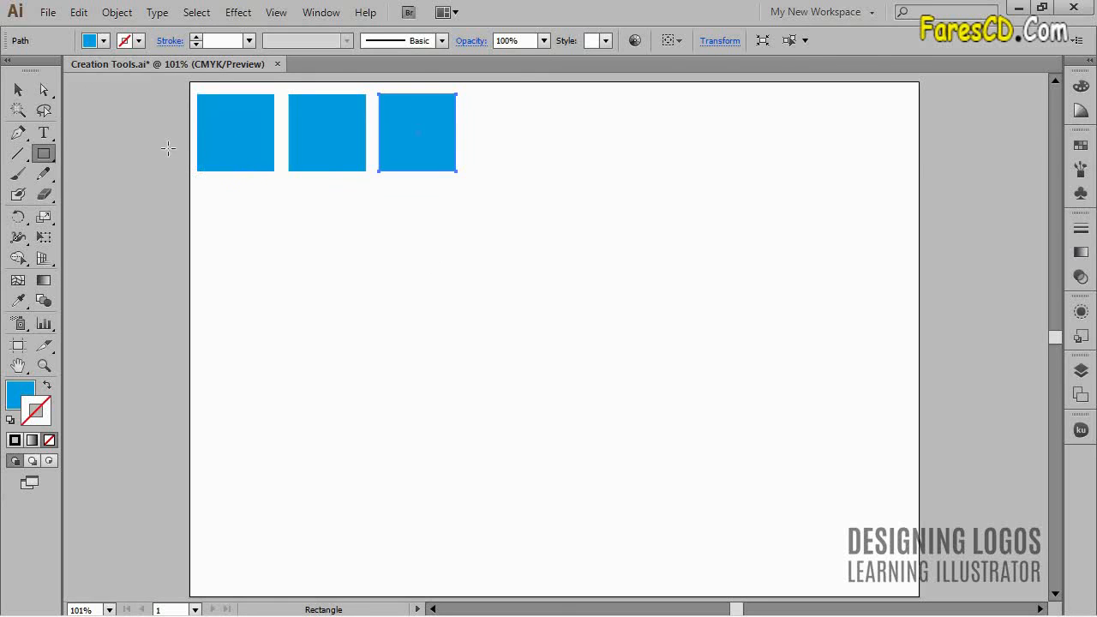
Repeat the last copy with Transform Again until eight blue squares span the artboard's width, and clear the selection.
left_click(133, 13)
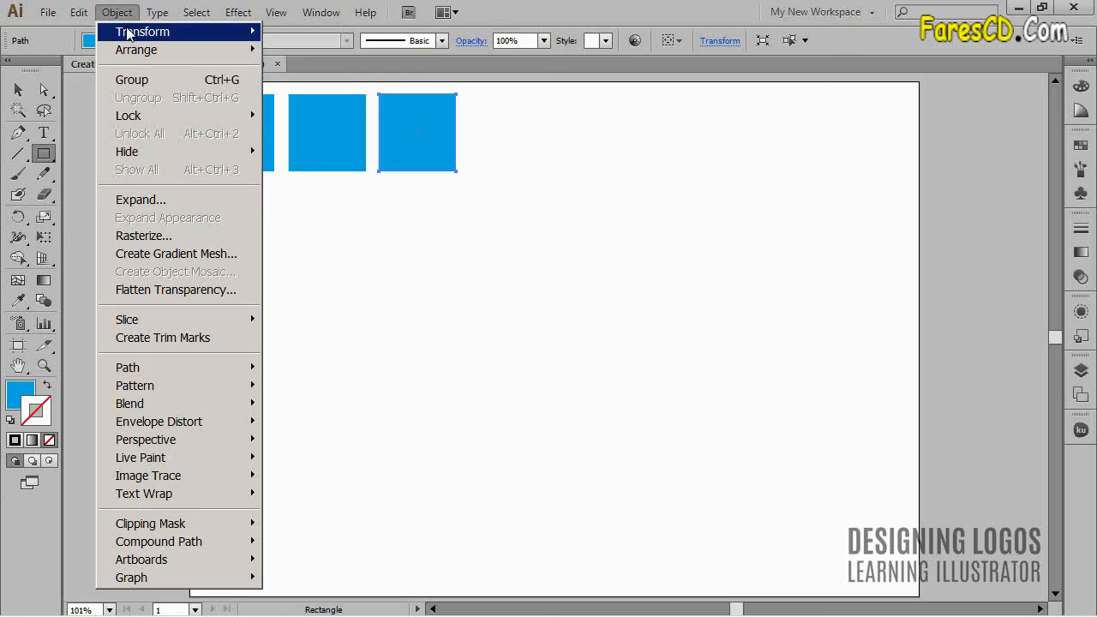
mouse_move(130, 34)
left_click(290, 38)
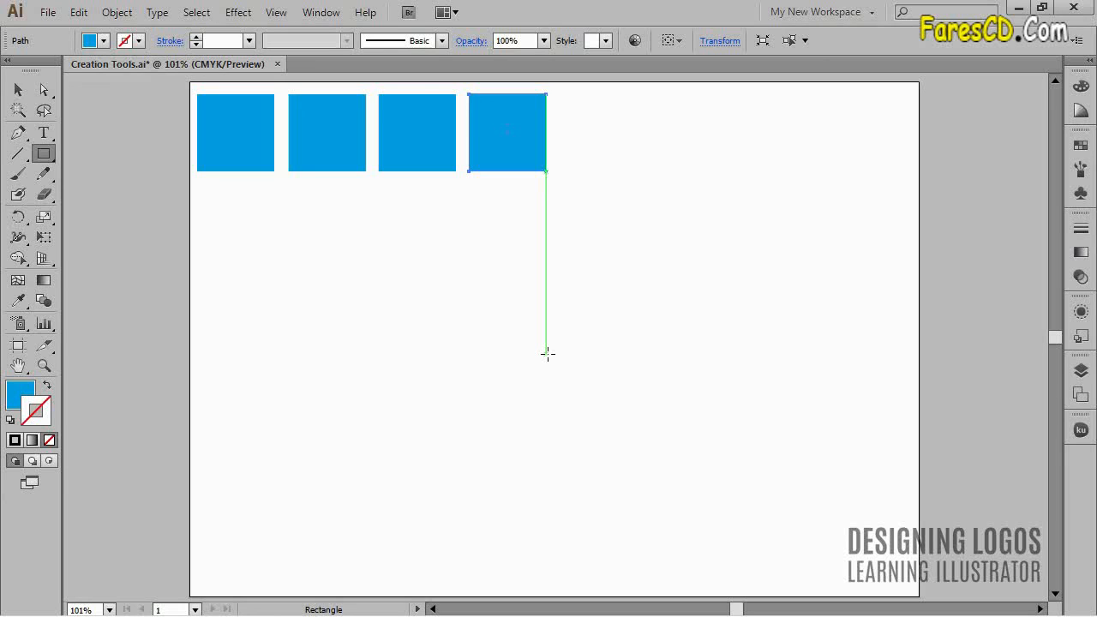
key("ctrl+d")
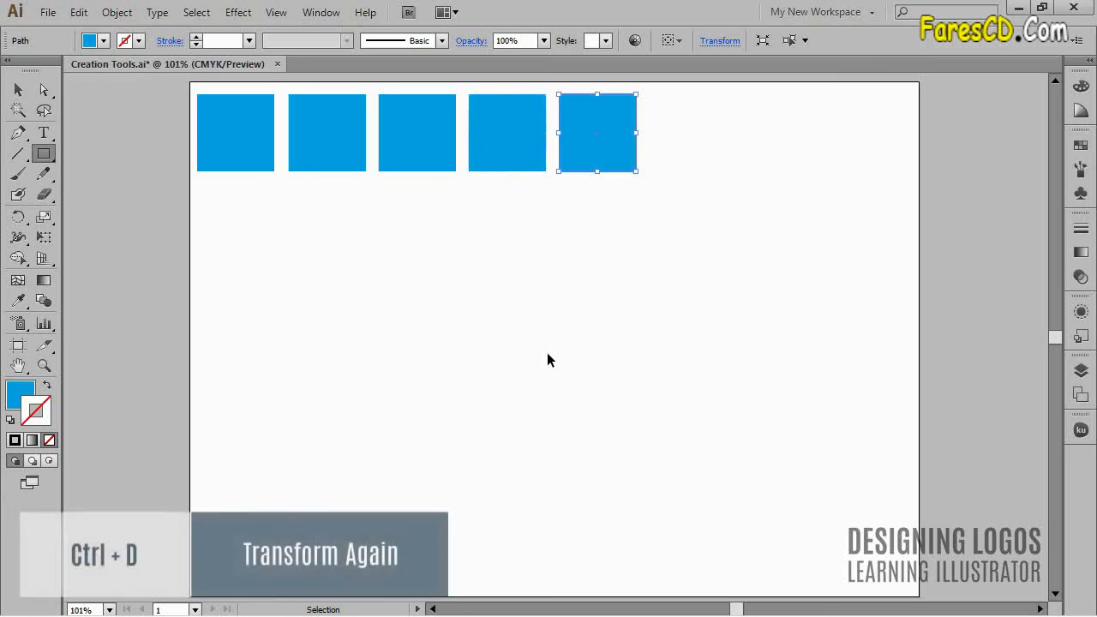
key("ctrl+d")
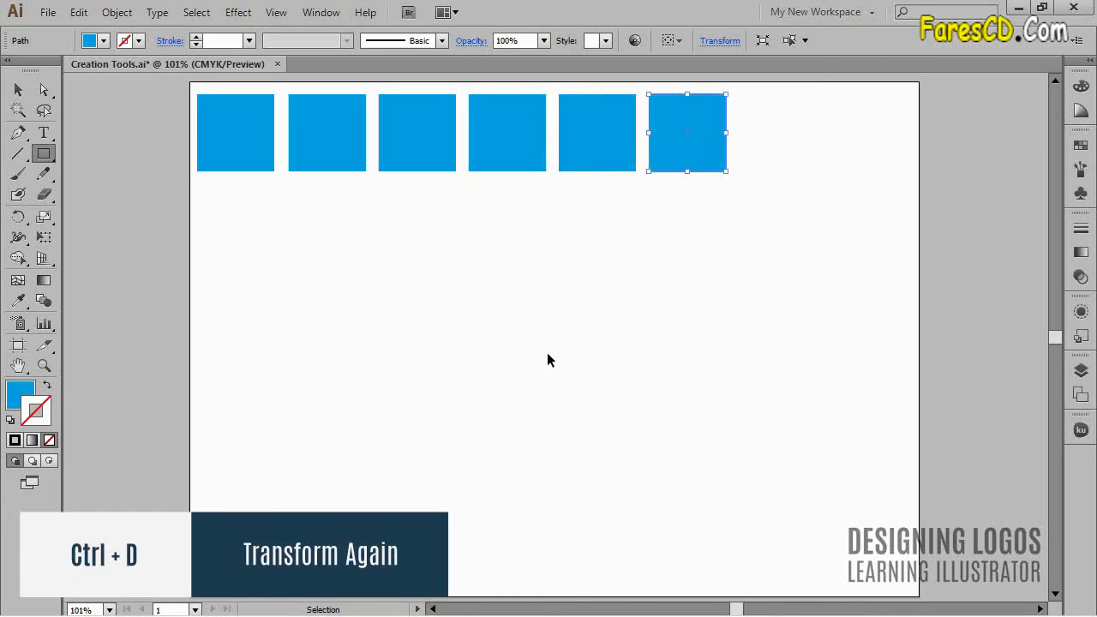
key("ctrl+d")
key("ctrl+d")
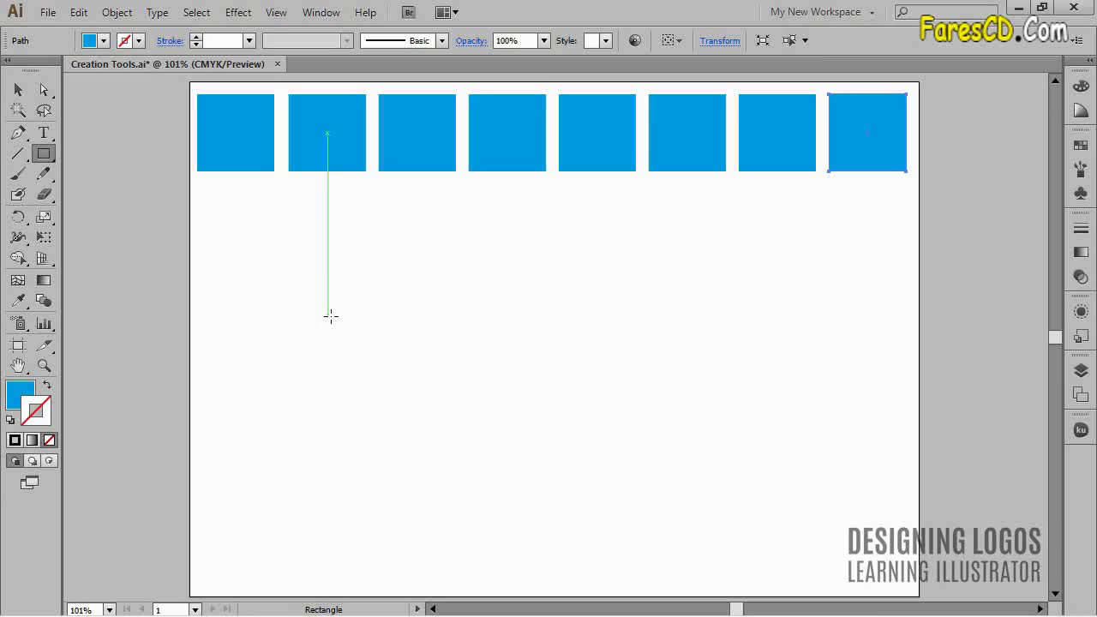
key("ctrl")
left_click(365, 289, "ctrl")
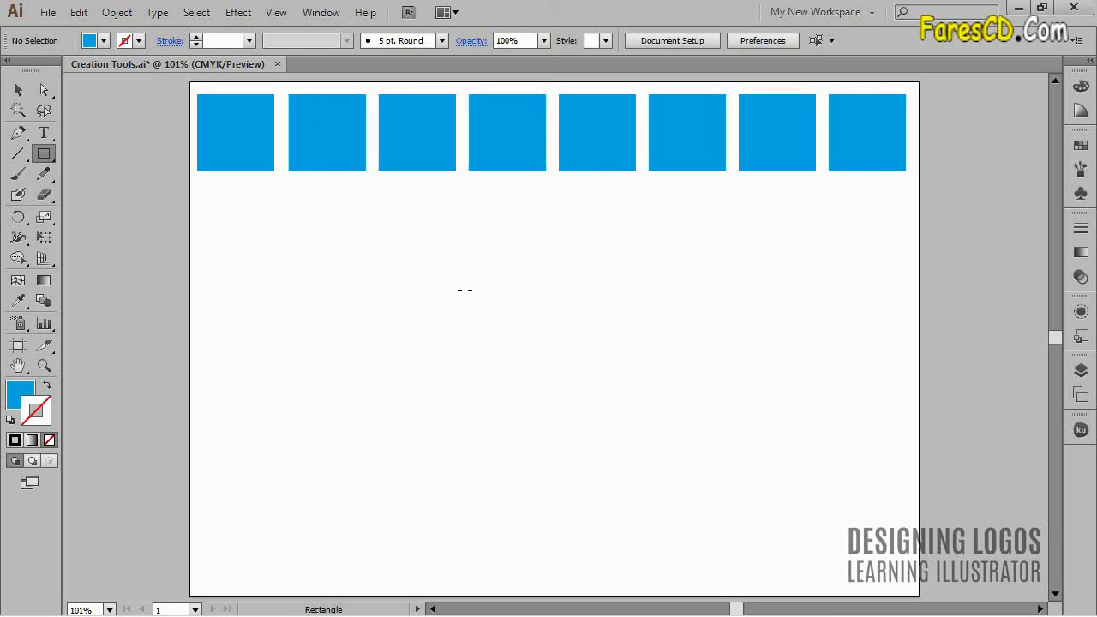